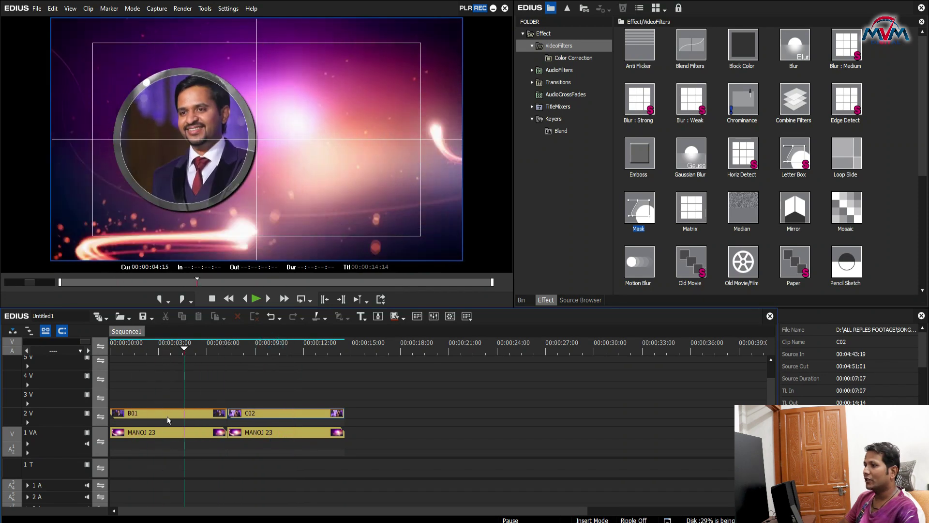
Add the MANOJ 23 background clip to track 1 VA directly after the existing clips.
left_click(521, 300)
left_click_drag(706, 109, 384, 433)
left_click(241, 349)
left_click(277, 345)
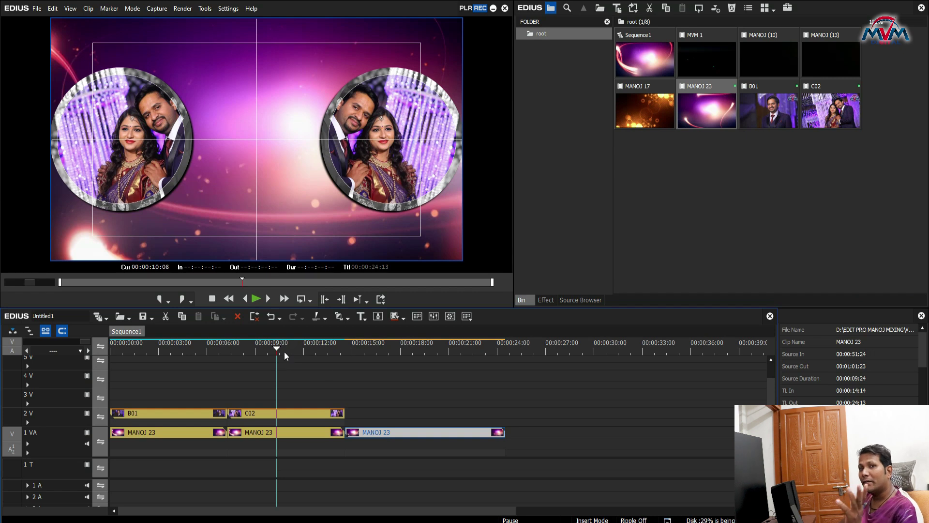
Place clip B01 on track 2 V above the new background and trim its end to match at 00:00:24:13.
left_click(393, 363)
left_click_drag(763, 120, 357, 424)
left_click(504, 361)
left_click_drag(565, 384, 644, 490)
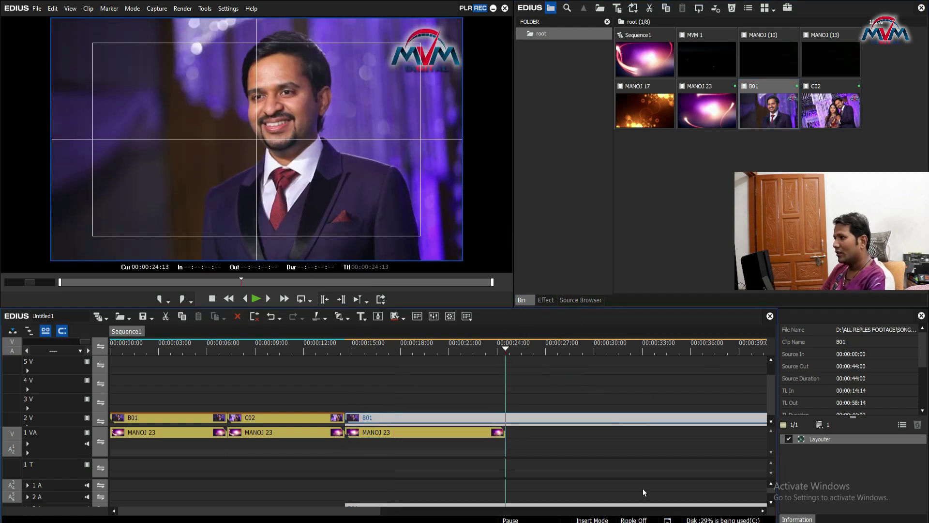
key("n")
Apply the Mask filter to the new B01 clip and order it above the Layouter.
left_click(371, 350)
left_click_drag(371, 351, 377, 350)
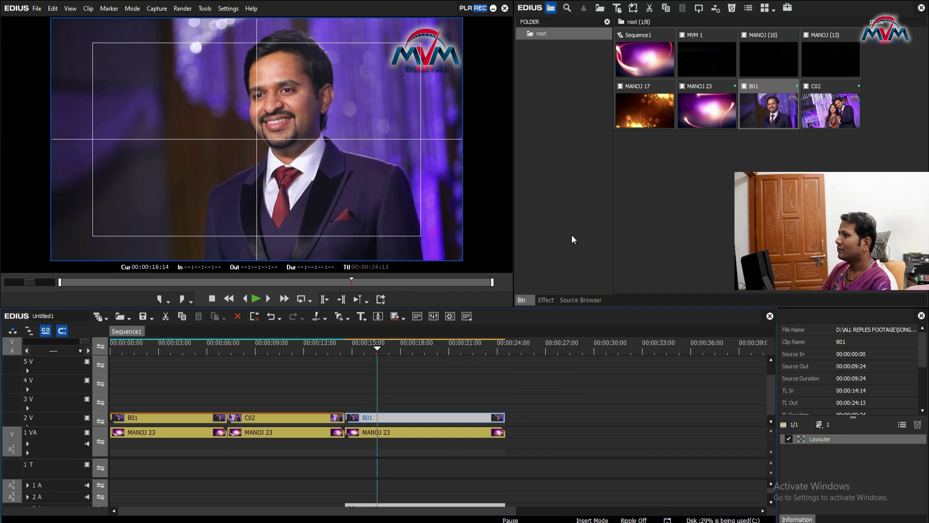
left_click(544, 300)
left_click_drag(643, 209, 832, 467)
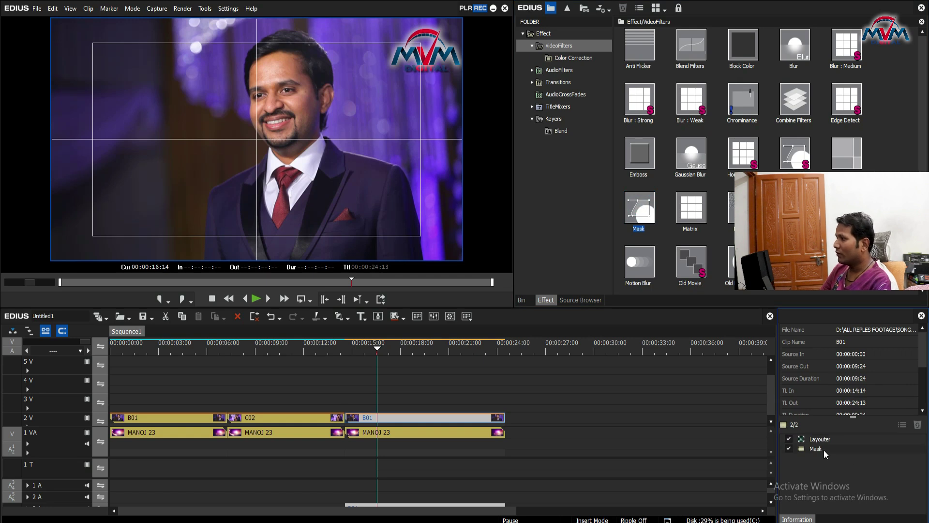
left_click_drag(820, 436, 826, 460)
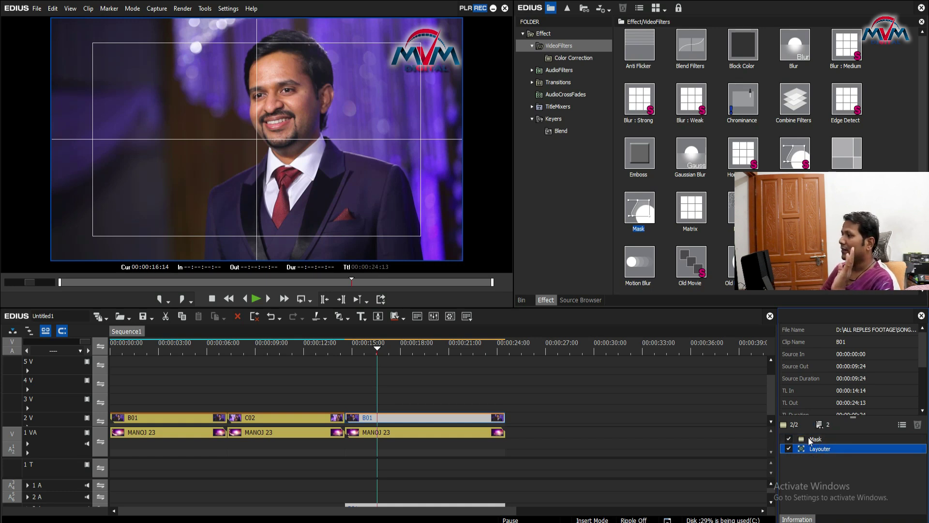
Draw a circular mask over the portrait, centre it at position X 0, and enlarge it to about 103.40% scale.
double_click(810, 440)
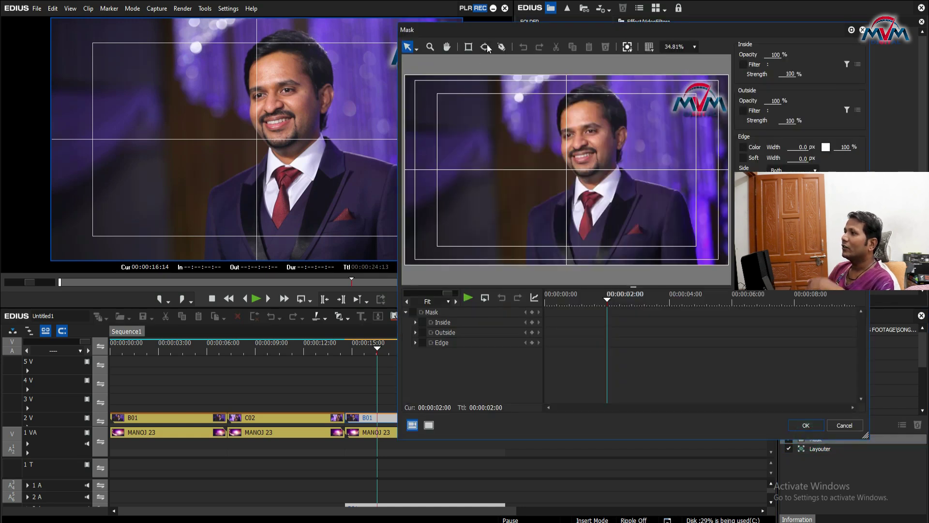
left_click(485, 47)
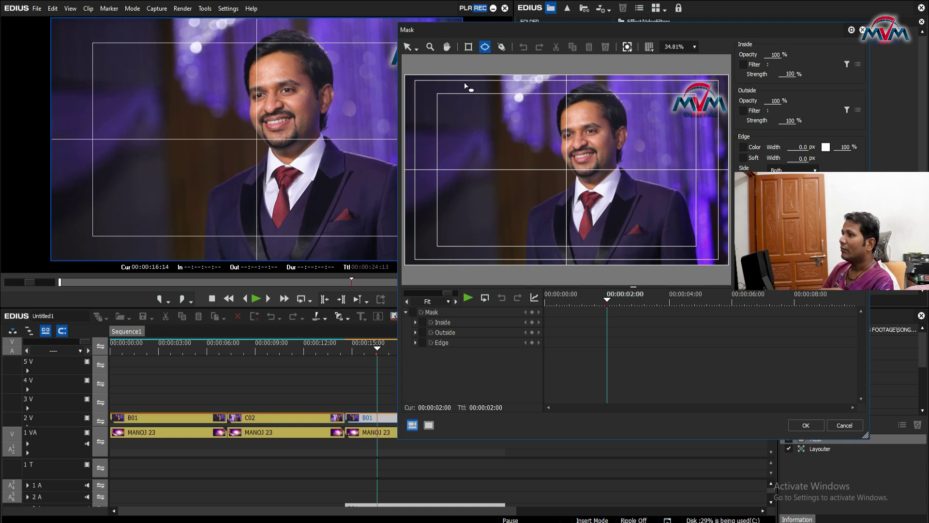
left_click_drag(462, 85, 635, 263)
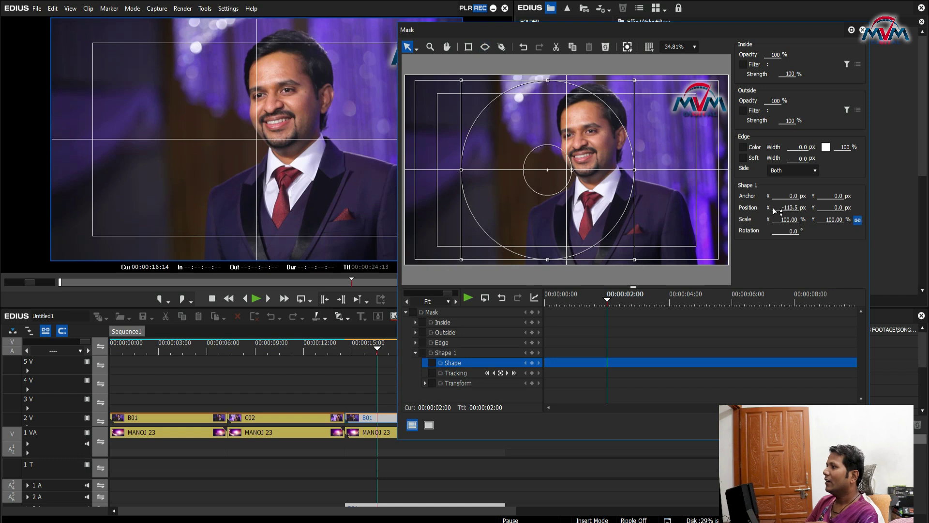
double_click(783, 208)
type("0")
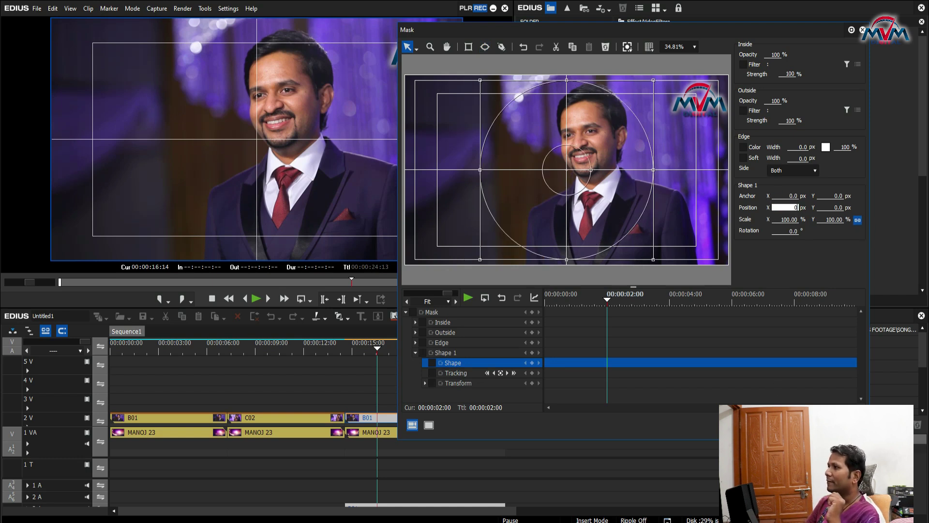
left_click_drag(654, 262, 657, 264)
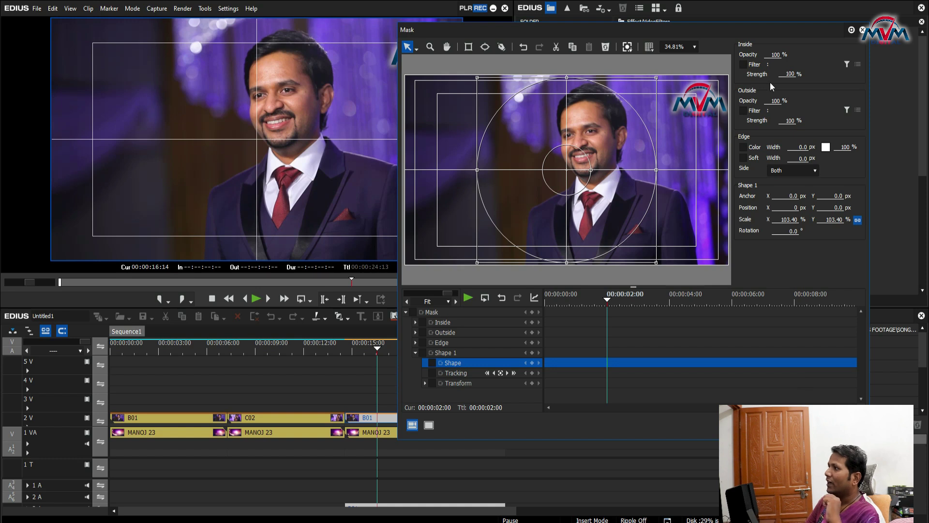
Set the mask's outside opacity to 0% and apply the mask settings.
left_click(775, 100)
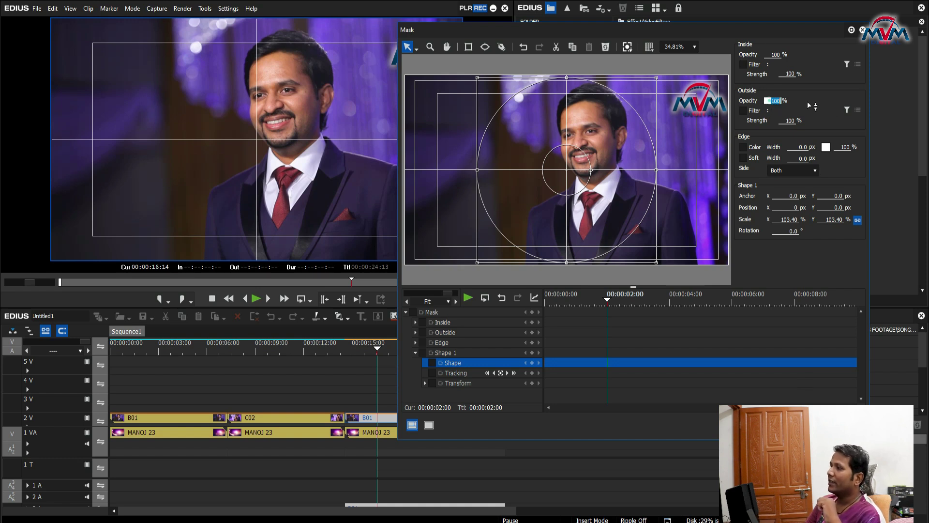
type("0")
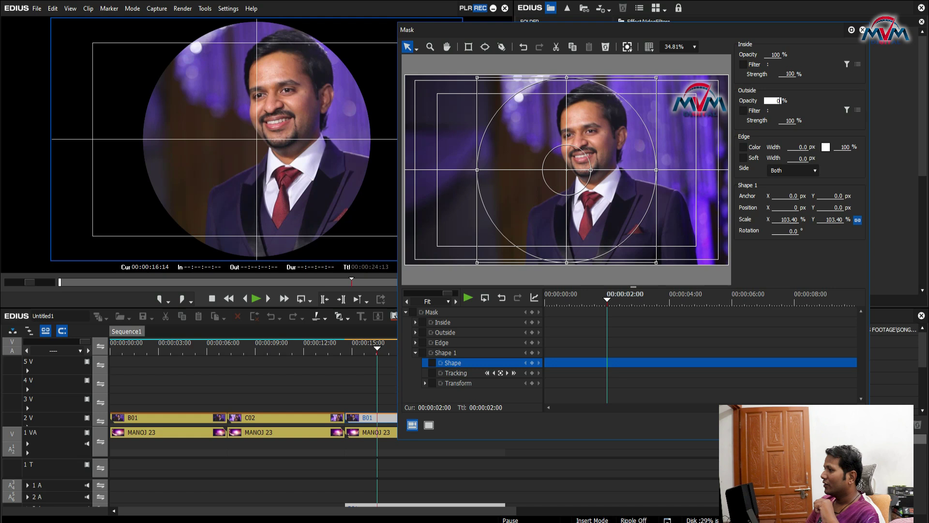
key("Return")
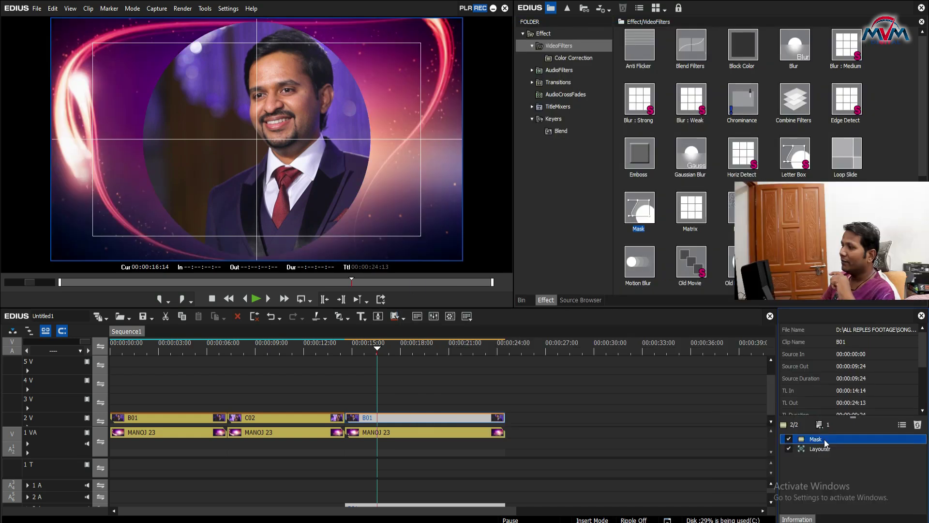
Duplicate the Mask filter on the B01 clip.
right_click(825, 439)
left_click(838, 471)
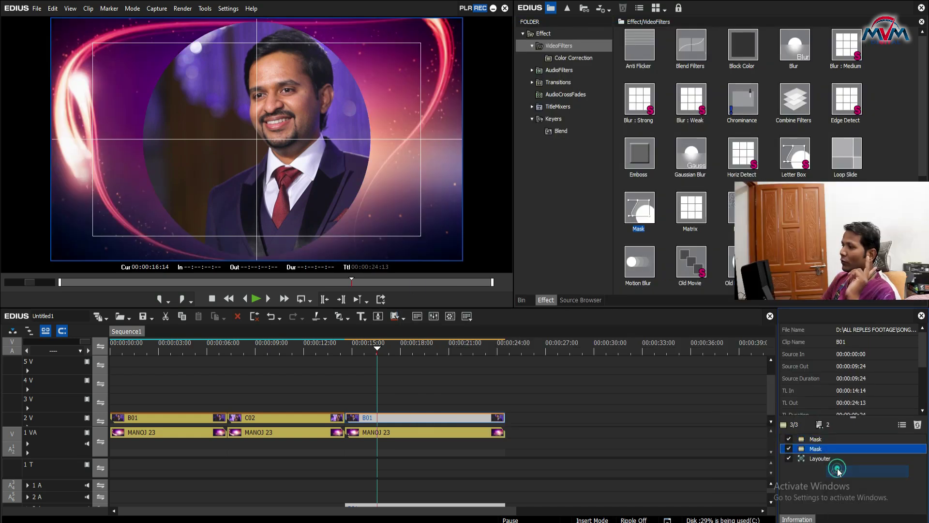
key("ctrl+v")
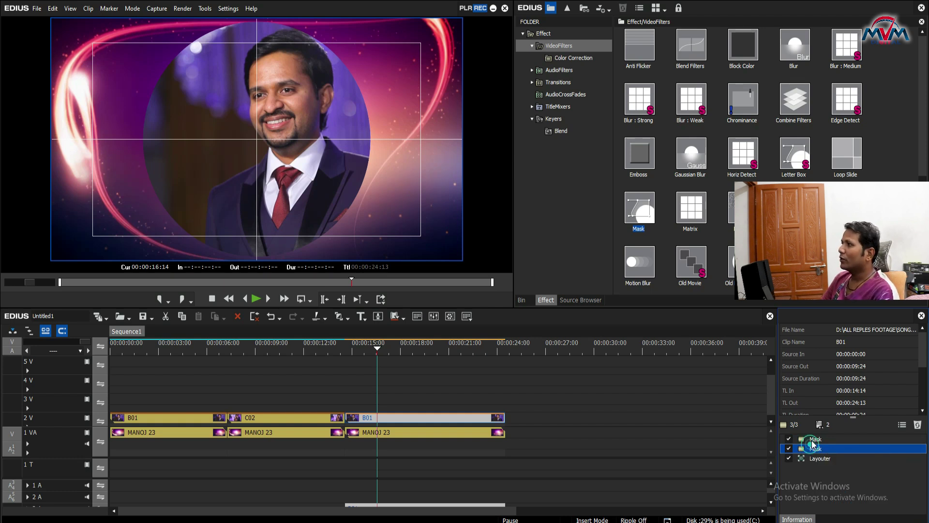
In the second Mask filter, shrink the circle to about 91.34% scale and set the outside opacity to 100%.
double_click(823, 448)
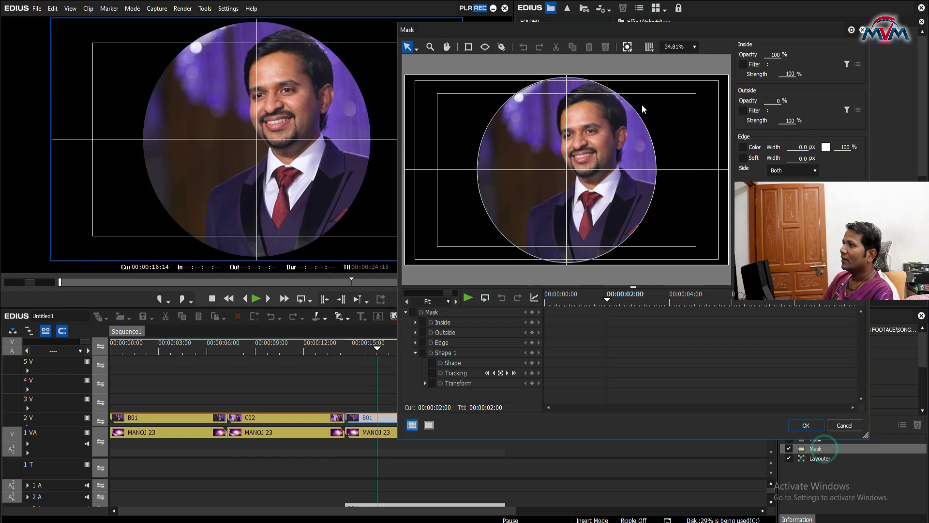
left_click(625, 121)
left_click_drag(656, 262, 648, 255)
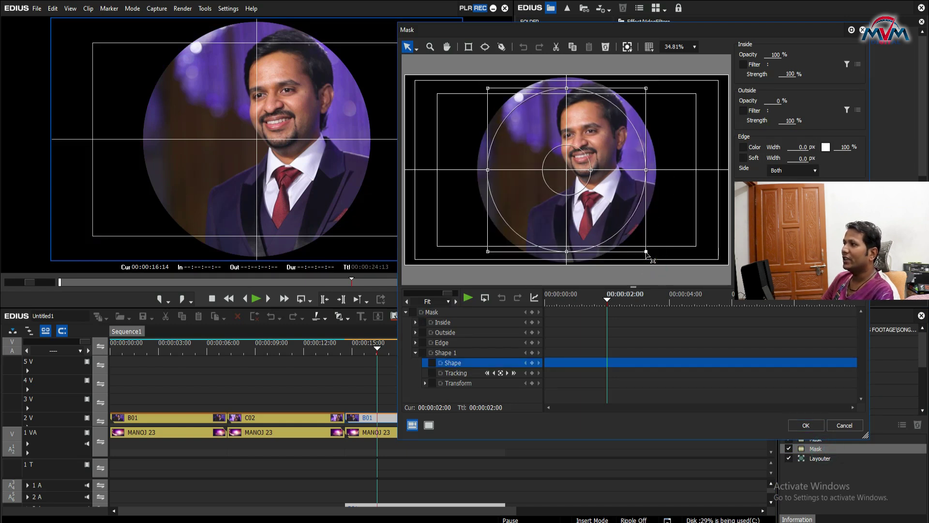
left_click(774, 102)
type("100")
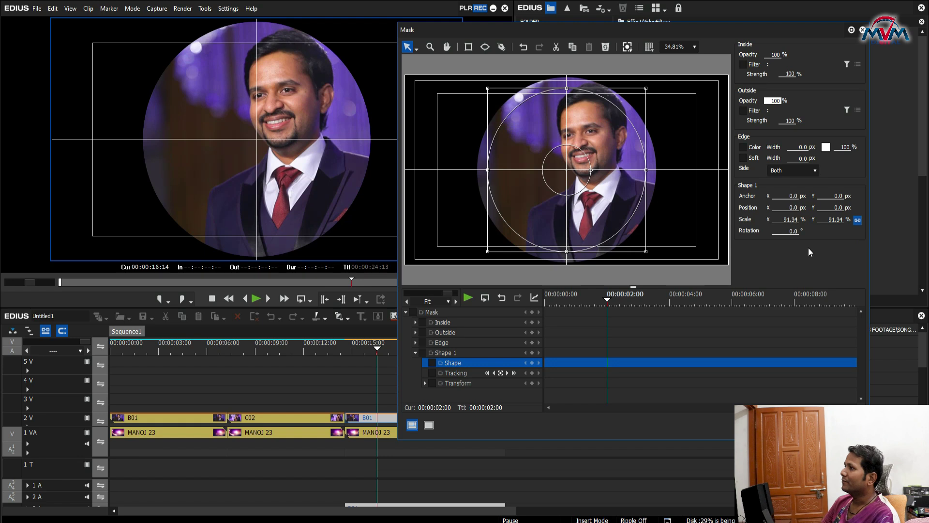
Enable the outside filter of the second mask and assign Color Wheel from the color correction video filters.
left_click(743, 110)
left_click(848, 110)
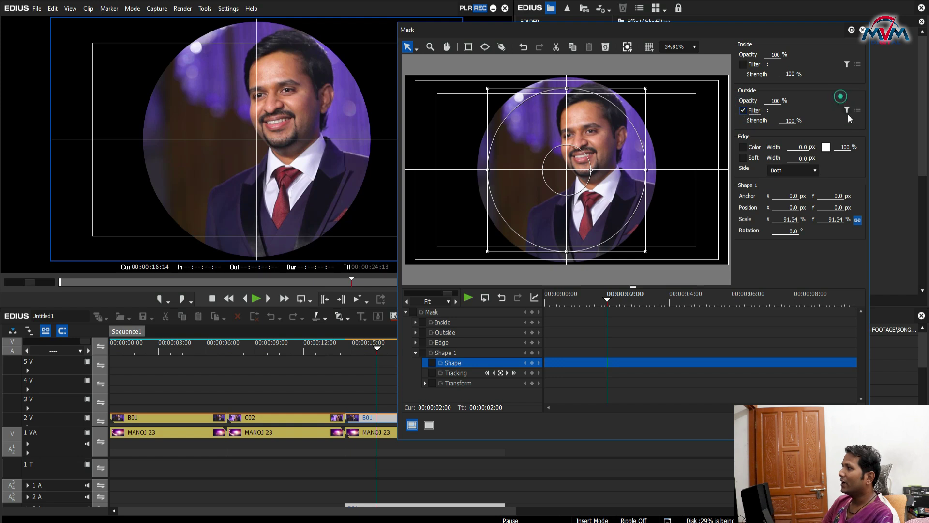
left_click(846, 110)
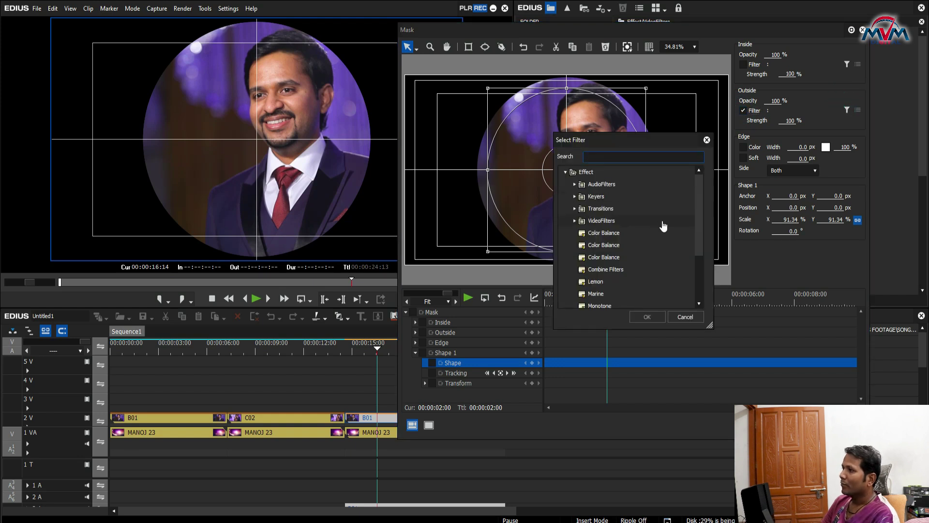
left_click(575, 221)
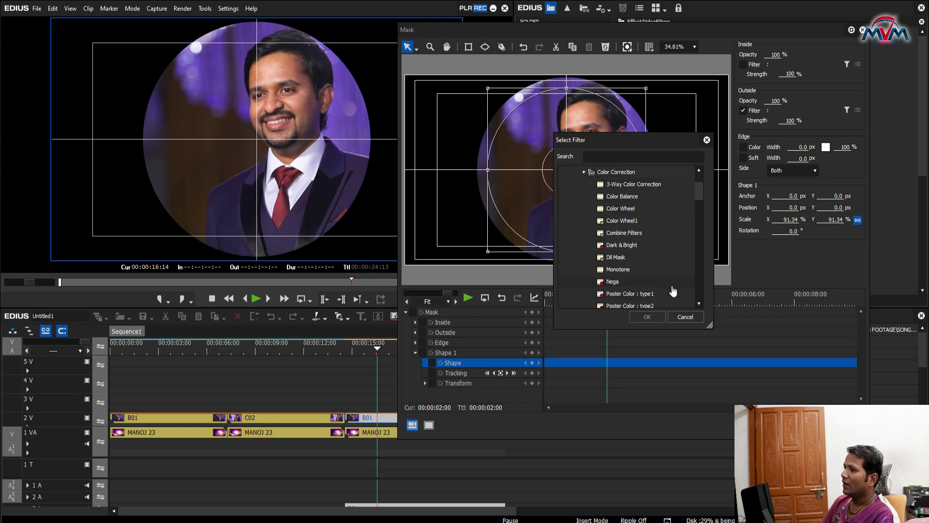
scroll(654, 282, "down", 1)
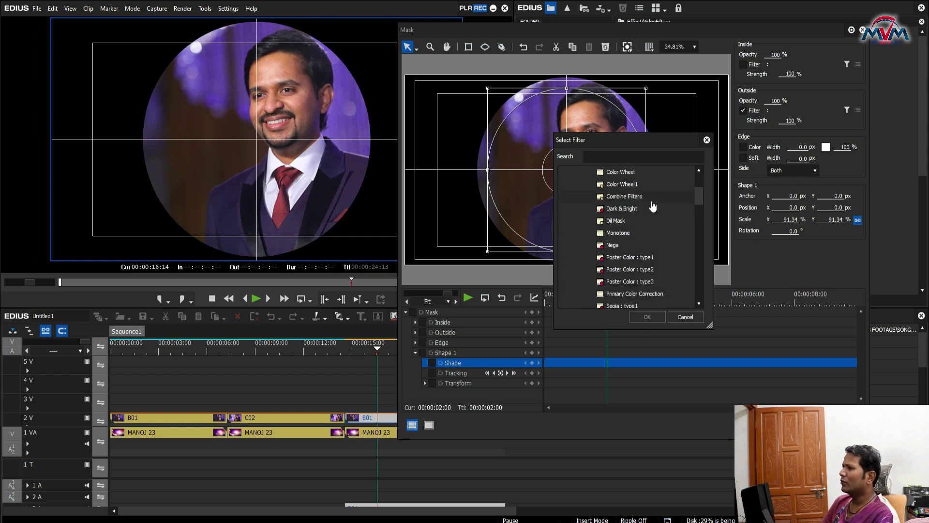
left_click(630, 173)
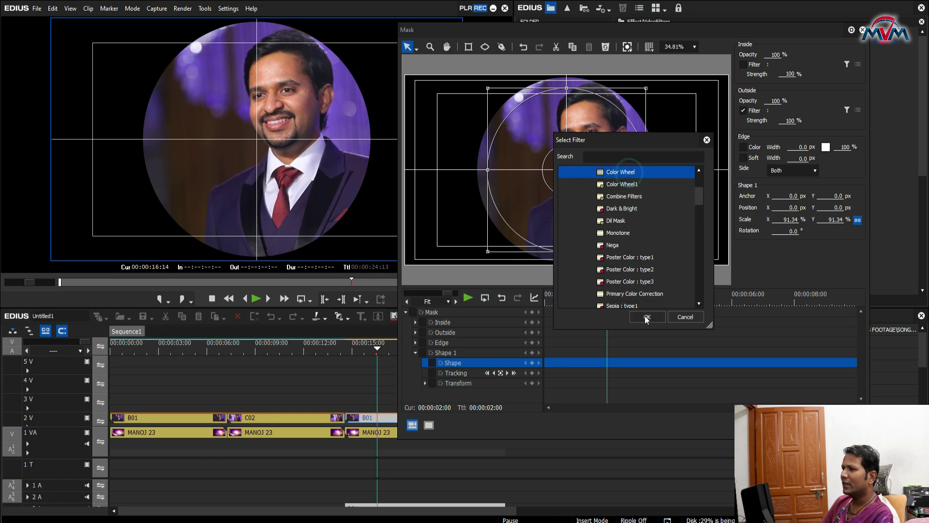
left_click(647, 317)
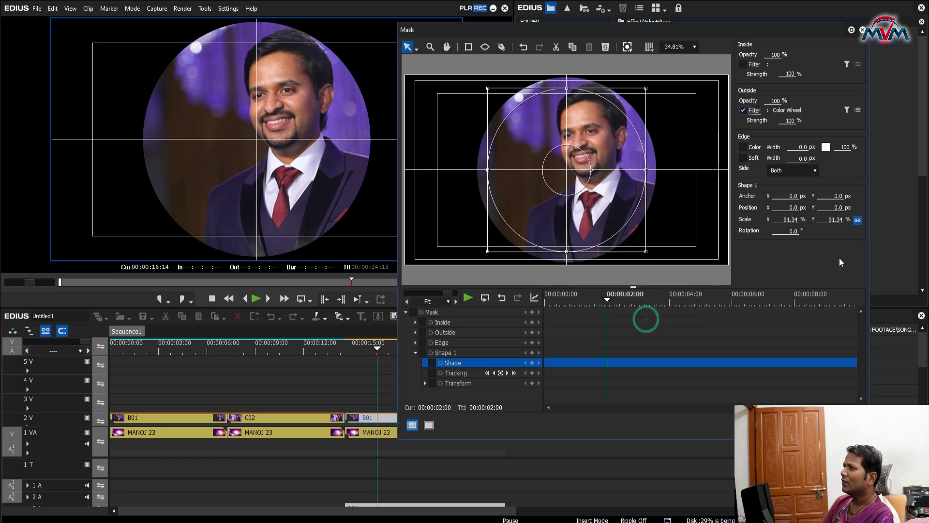
Set the outside Color Wheel to about saturation -126, hue 47.95, brightness 36 and contrast -32 for a grey ring.
left_click(857, 110)
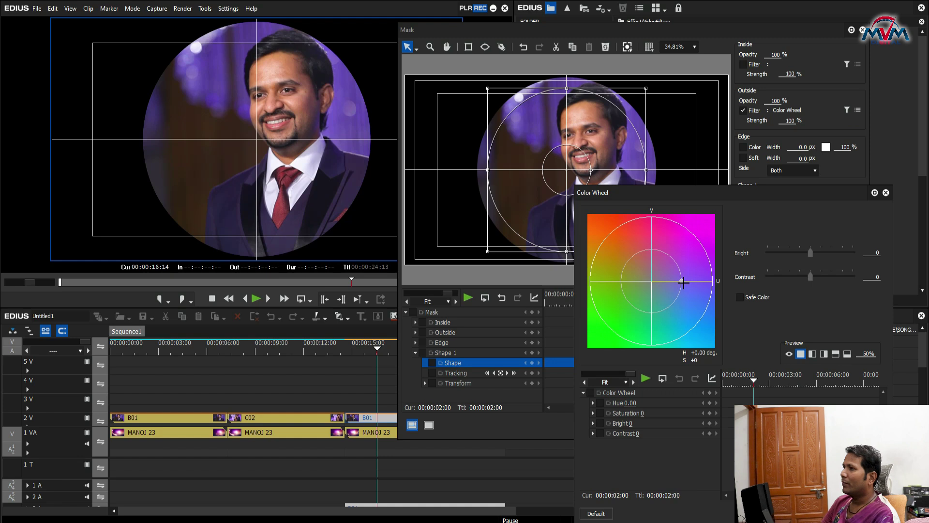
left_click_drag(683, 283, 651, 281)
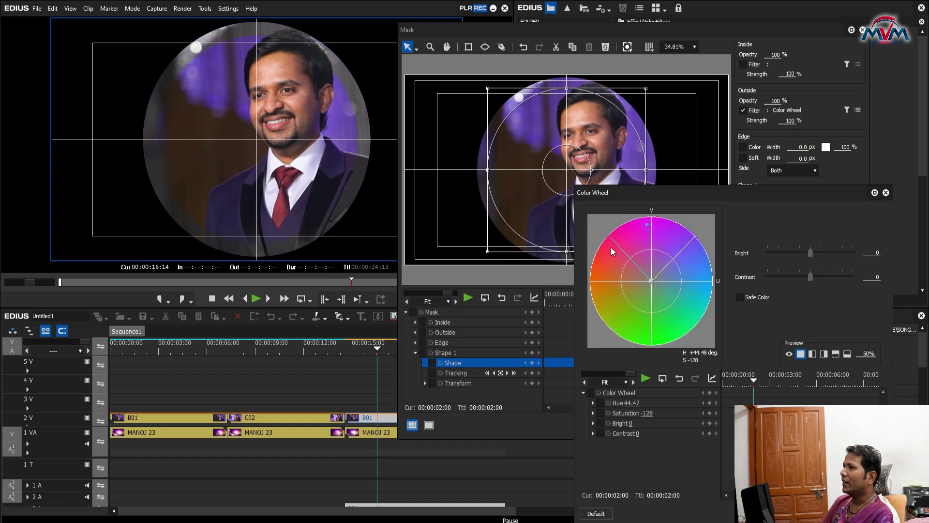
mouse_move(651, 280)
left_mouse_down()
mouse_move(680, 261)
mouse_move(651, 280)
left_mouse_up()
left_click_drag(810, 253, 800, 274)
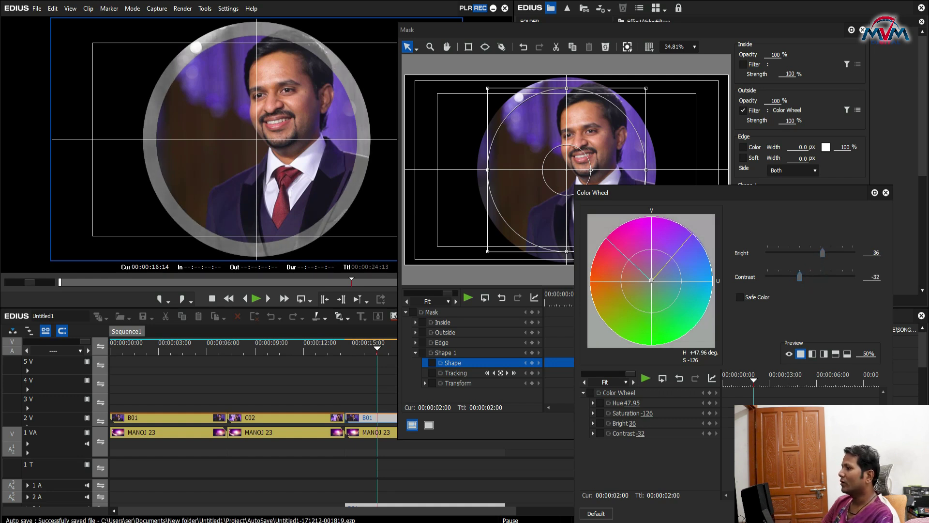
key("Return")
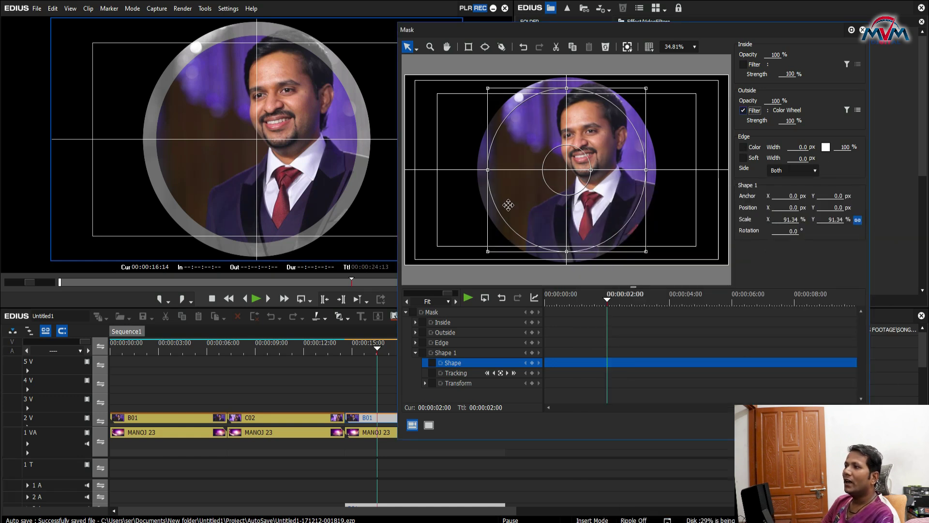
Add a 2 px white edge on the outside of the second mask, apply it, and check the clip around 00:00:18:10.
left_click(743, 147)
left_click(800, 147)
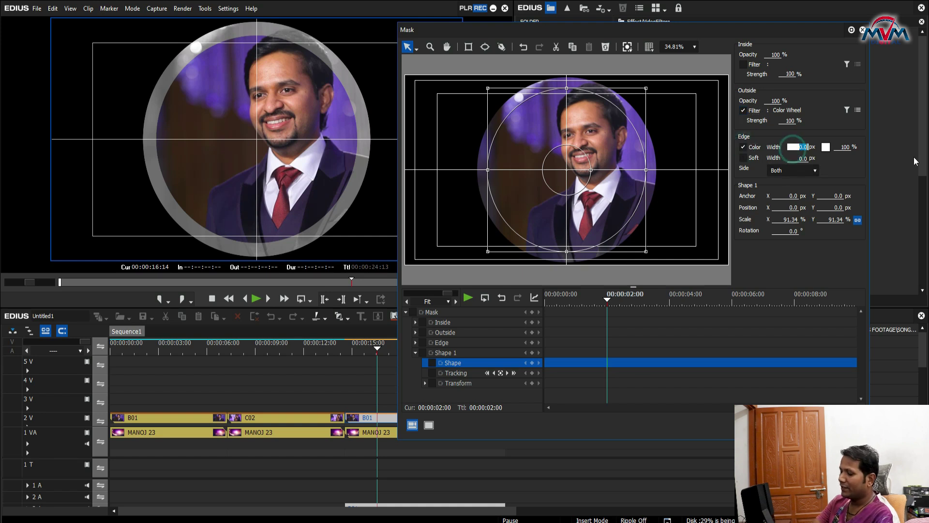
type("2")
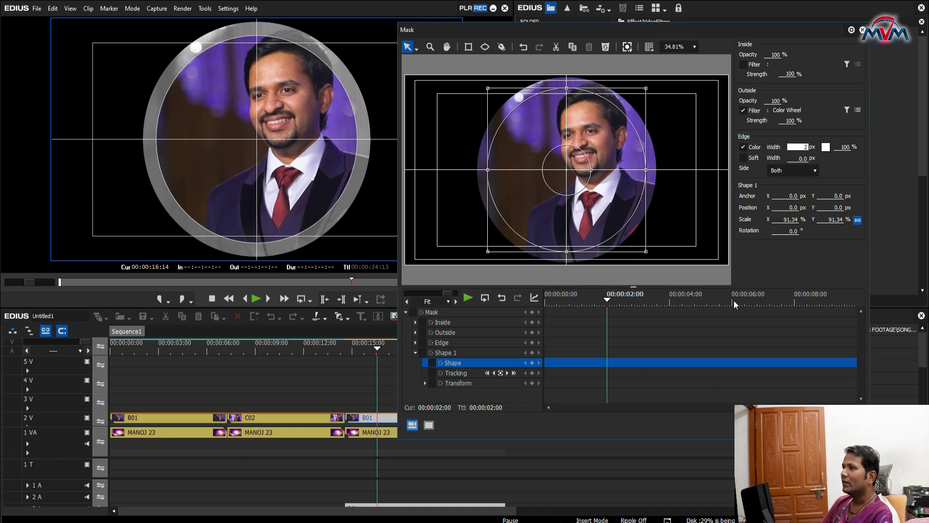
left_click(801, 172)
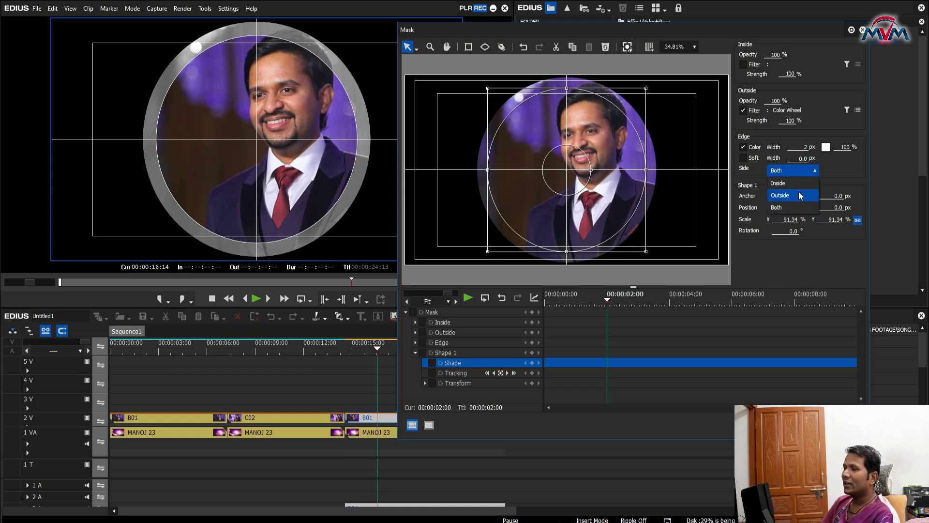
left_click(800, 196)
left_click(801, 170)
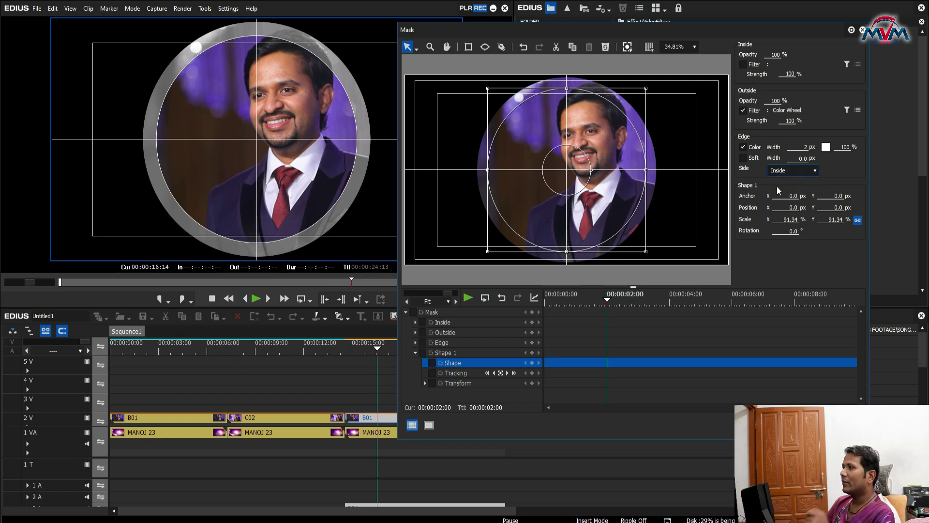
left_click(794, 172)
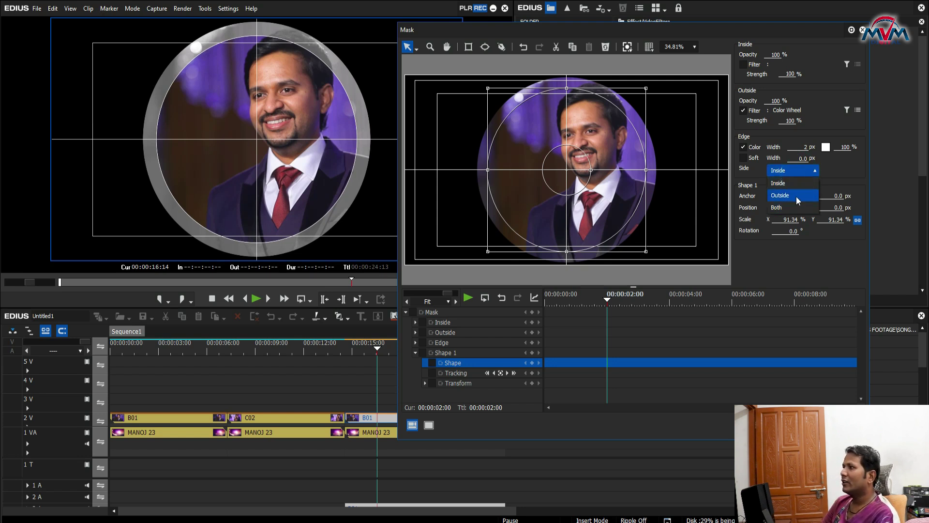
left_click(797, 196)
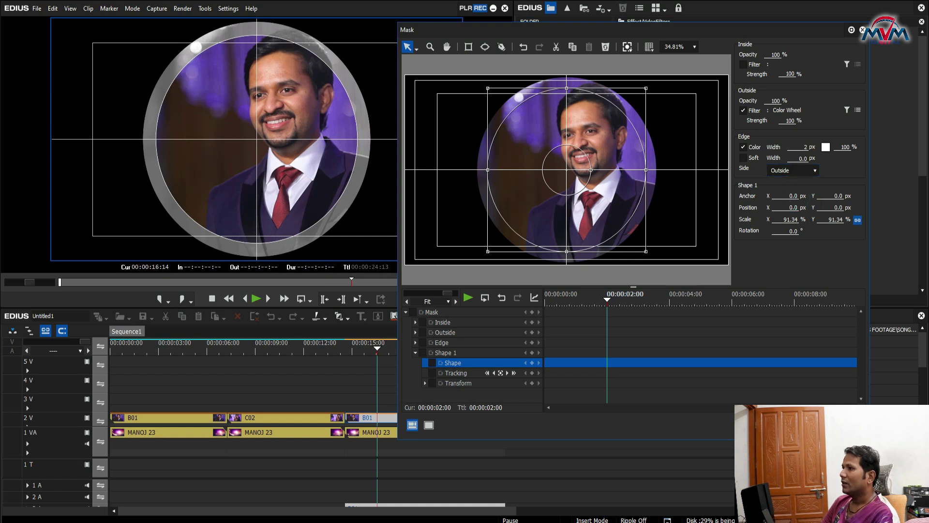
left_click(817, 425)
left_click_drag(376, 346, 406, 348)
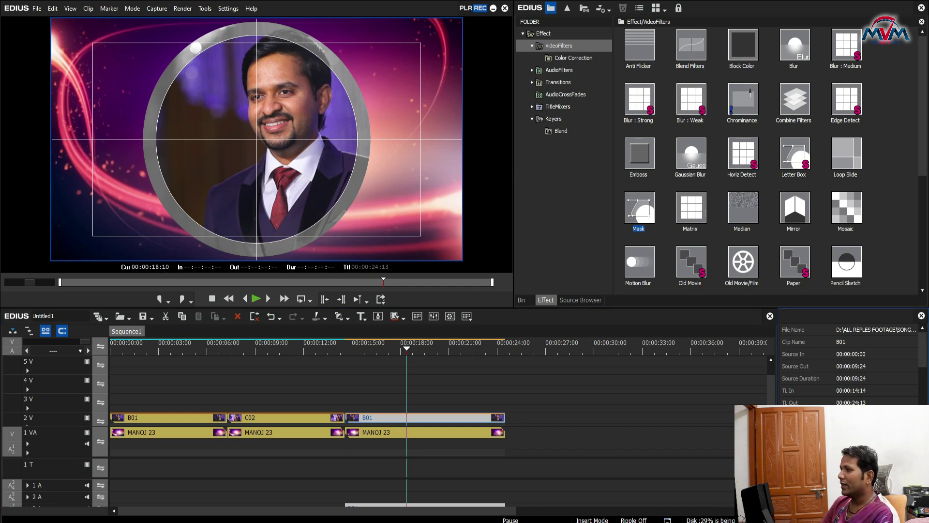
In the Layouter for clip B01, scale the portrait to 67.80% and move it out of the frame's left side to X -70.80%.
key("F7")
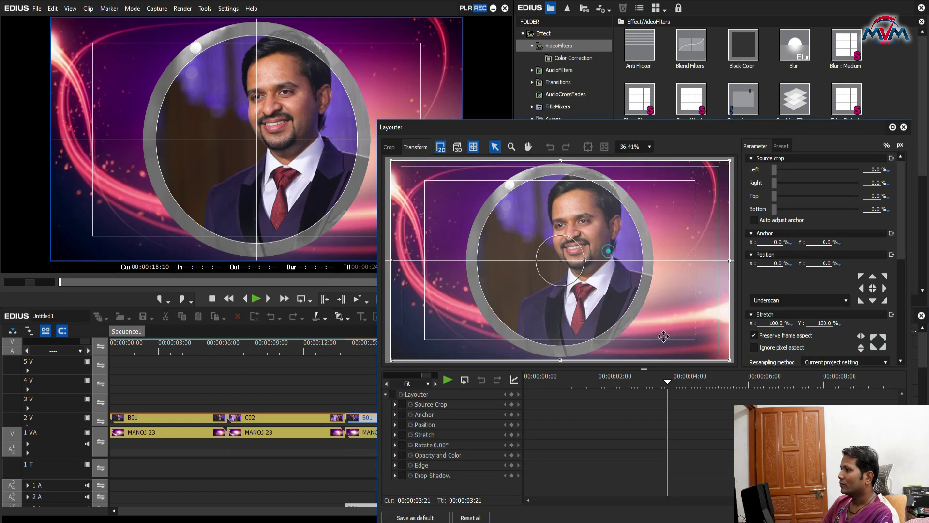
left_click_drag(729, 363, 676, 339)
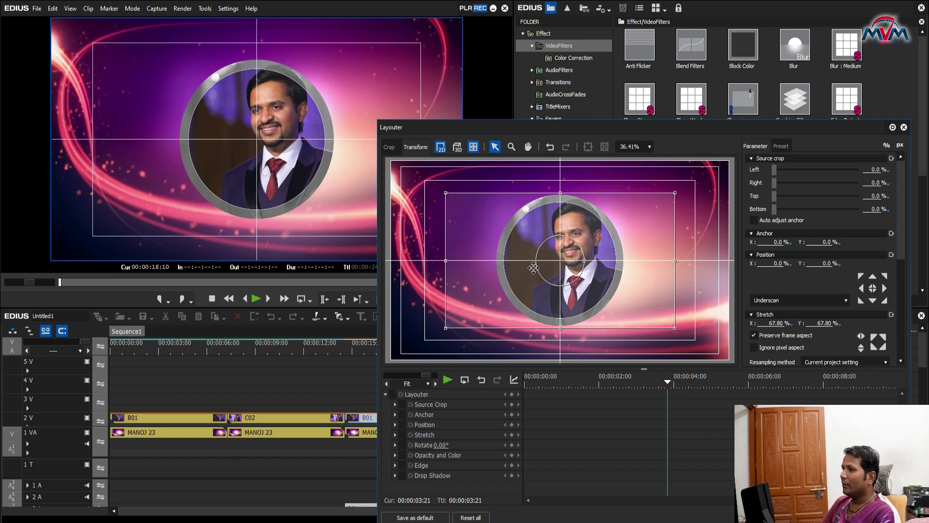
left_click_drag(580, 279, 515, 280)
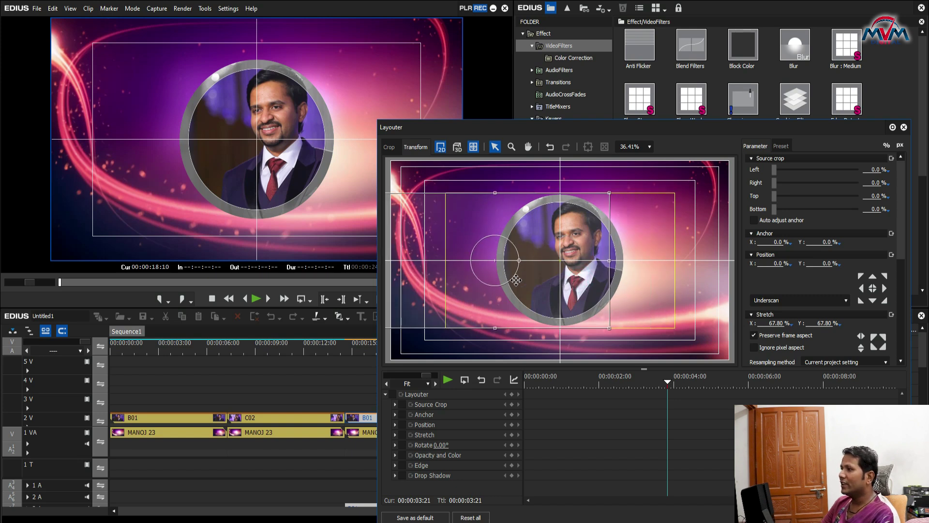
left_click(547, 261)
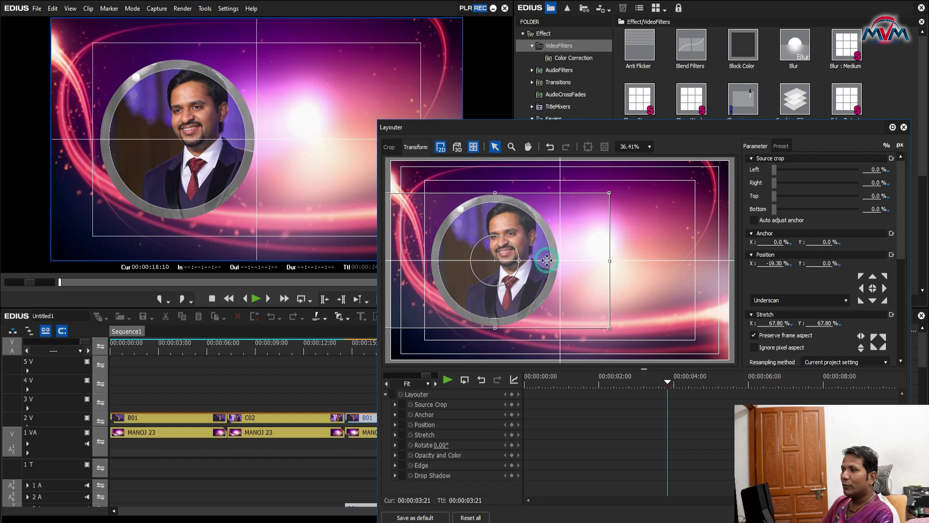
left_click_drag(547, 260, 387, 255)
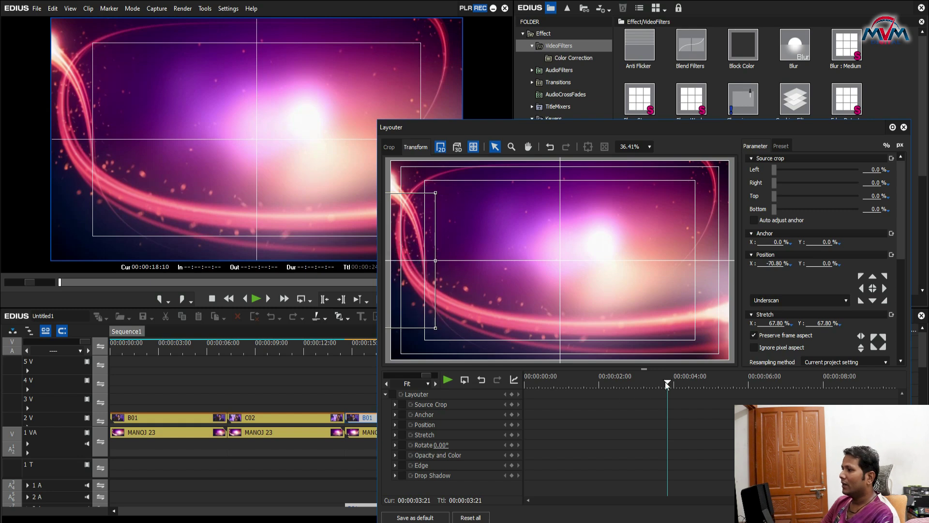
Keyframe all Layouter parameters at 00:00:00:00, and at 00:00:03:24 slide the portrait into the frame's left half at about X -20.90%.
left_click_drag(665, 381, 470, 384)
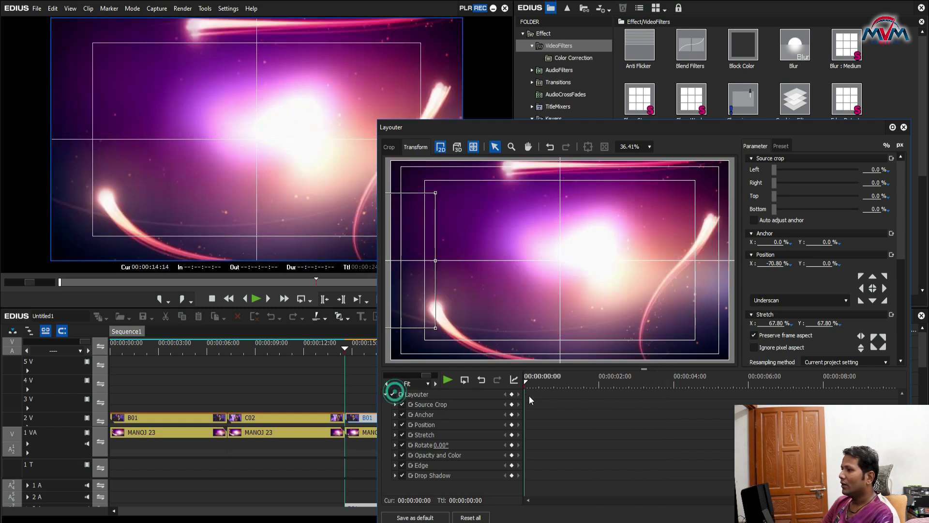
left_click_drag(529, 384, 676, 381)
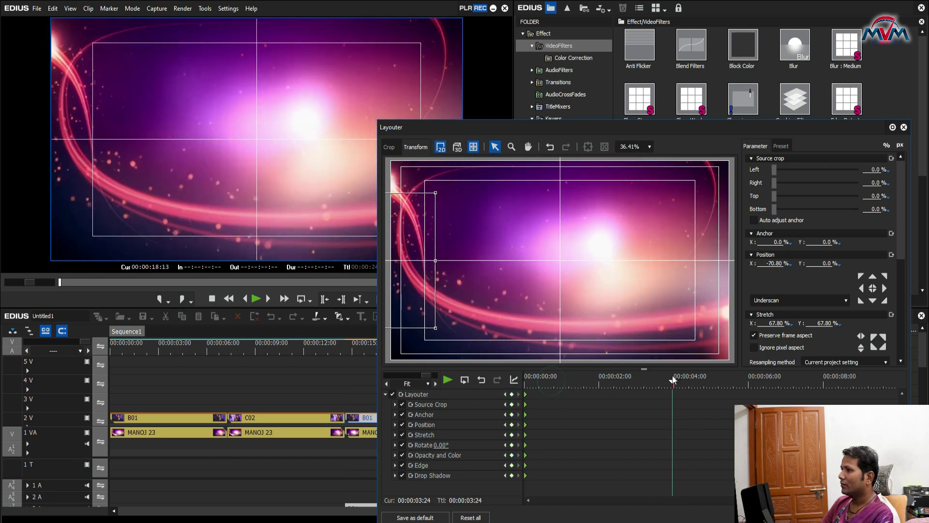
left_click_drag(404, 254, 544, 266)
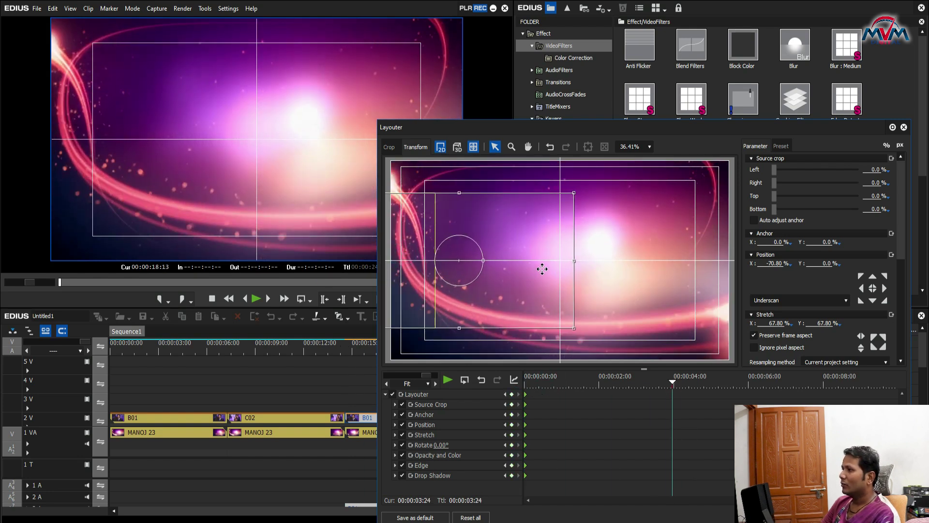
left_click_drag(540, 300, 559, 307)
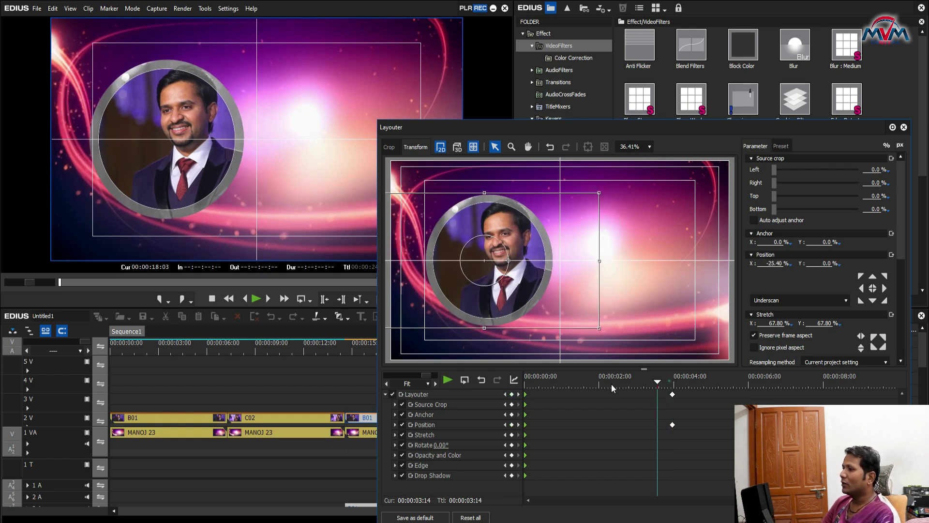
left_click(667, 381)
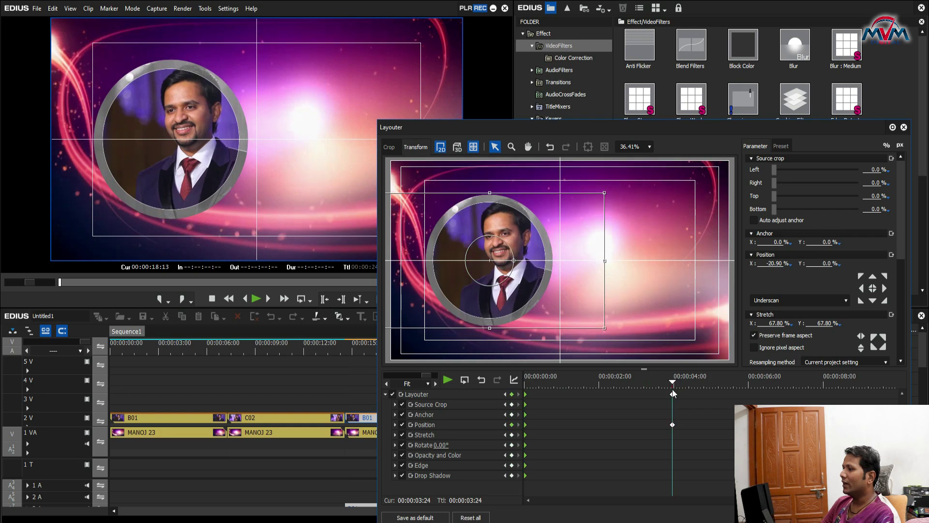
left_click(673, 396)
Add a rotation keyframe at 00:00:03:24 by spinning the portrait to about 356.8°.
left_click_drag(901, 193, 899, 218)
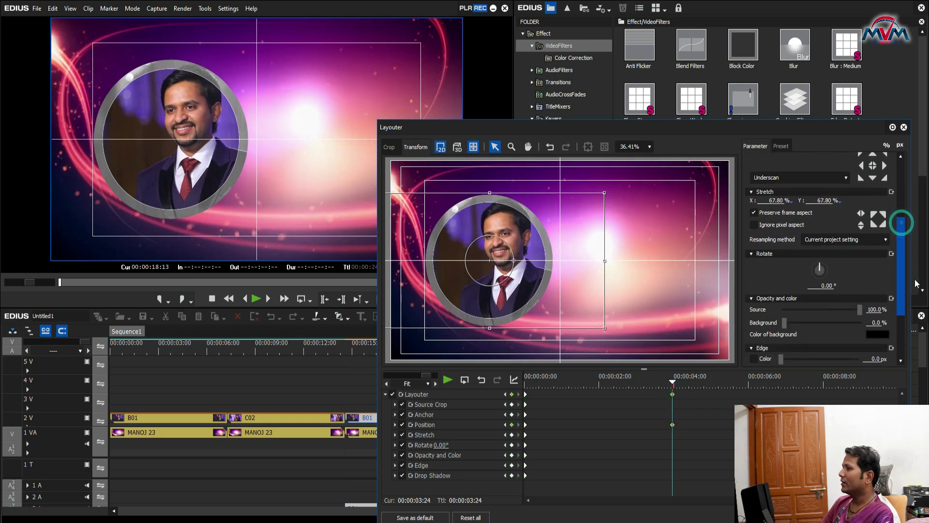
left_click_drag(819, 265, 818, 265)
left_click_drag(819, 269, 819, 269)
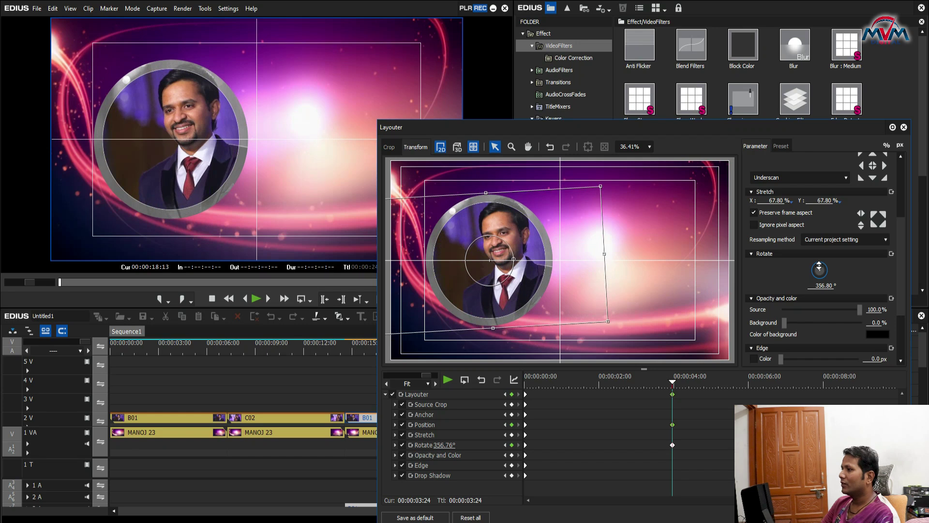
Preview the portrait's slide-in animation full screen from its beginning, then apply the Layouter settings.
left_click_drag(672, 382, 495, 392)
left_click(513, 280)
double_click(301, 183)
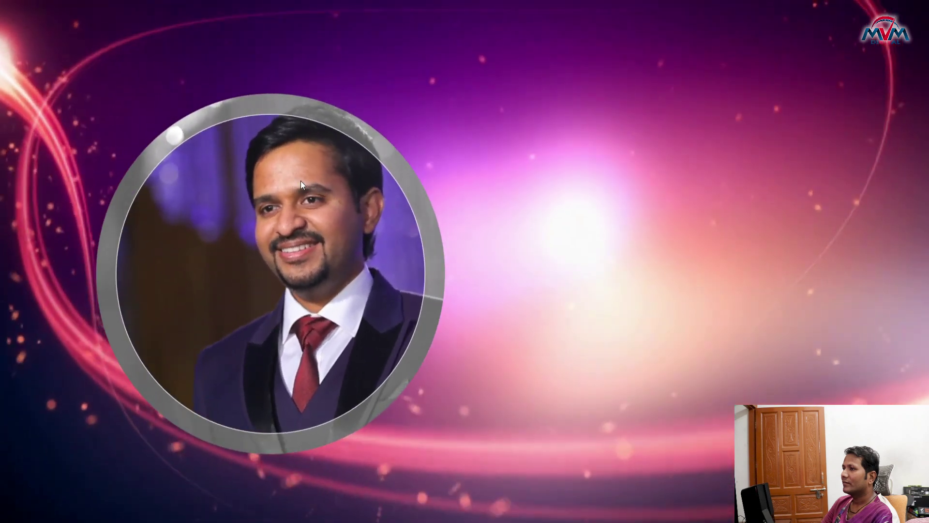
double_click(301, 183)
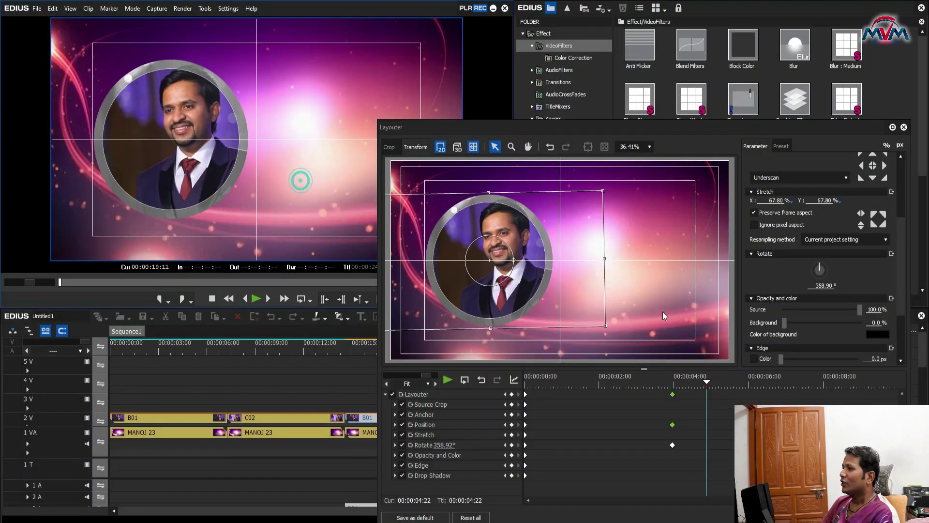
left_click_drag(707, 382, 558, 390)
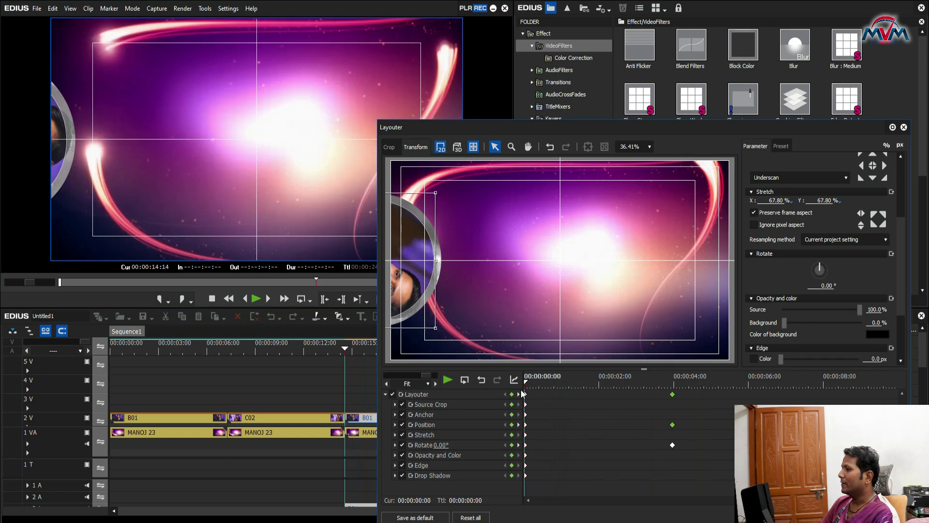
left_click(851, 517)
Add a third Mask filter to the last B01 clip, below the Layouter, with the timeline at about 00:00:19:02.
left_click_drag(407, 349, 294, 352)
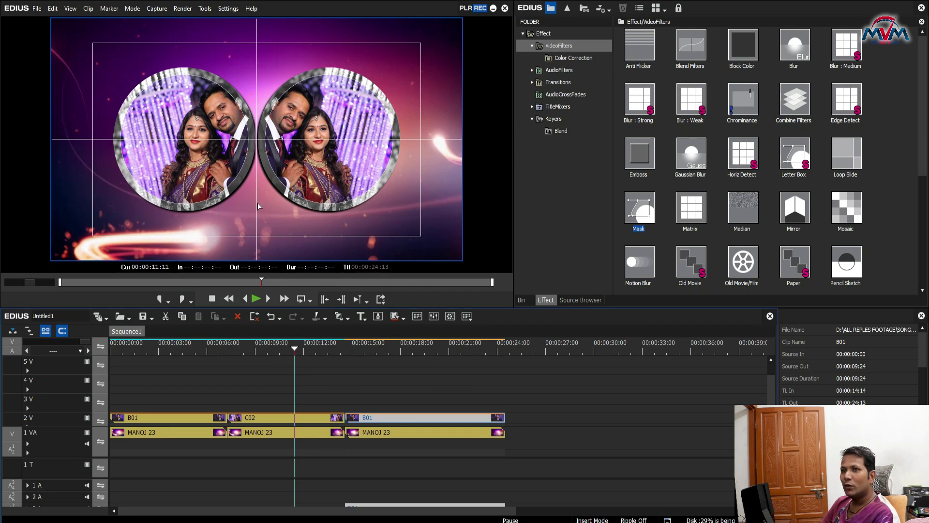
left_click(417, 348)
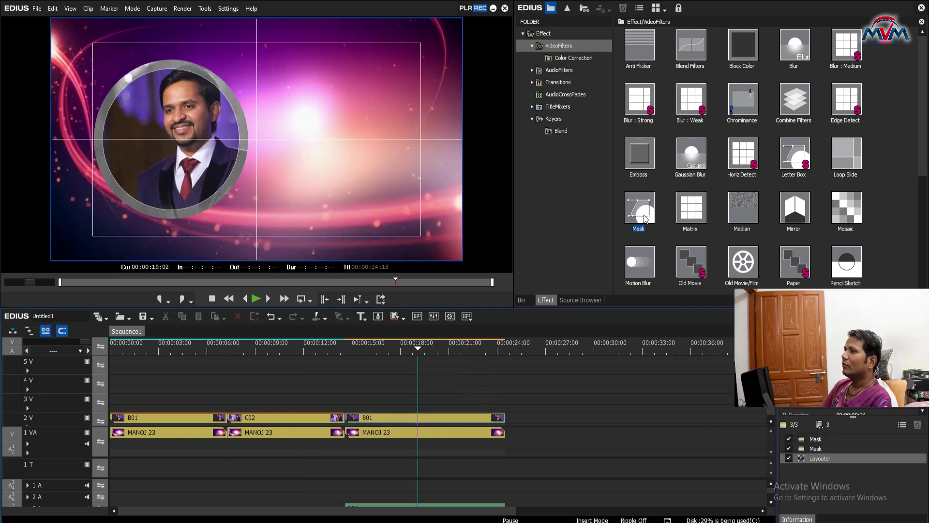
left_click_drag(639, 208, 818, 487)
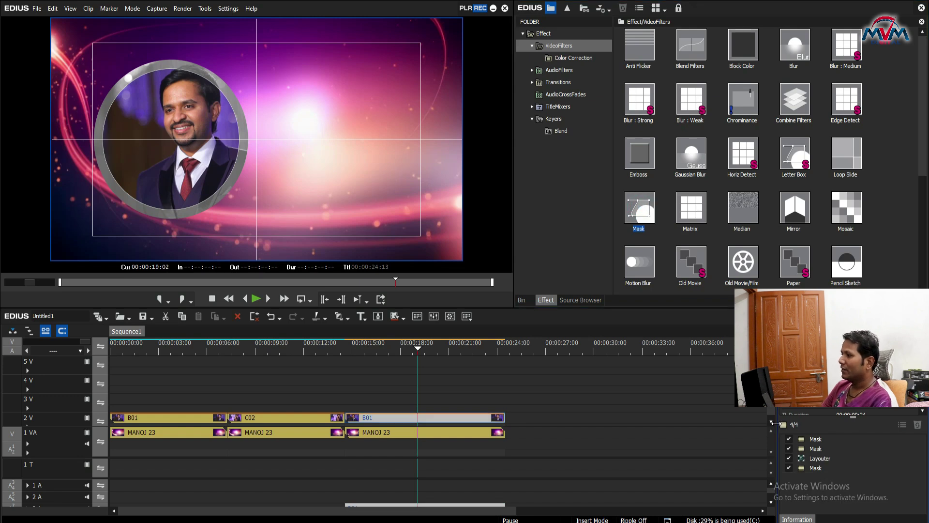
left_click_drag(773, 422, 805, 422)
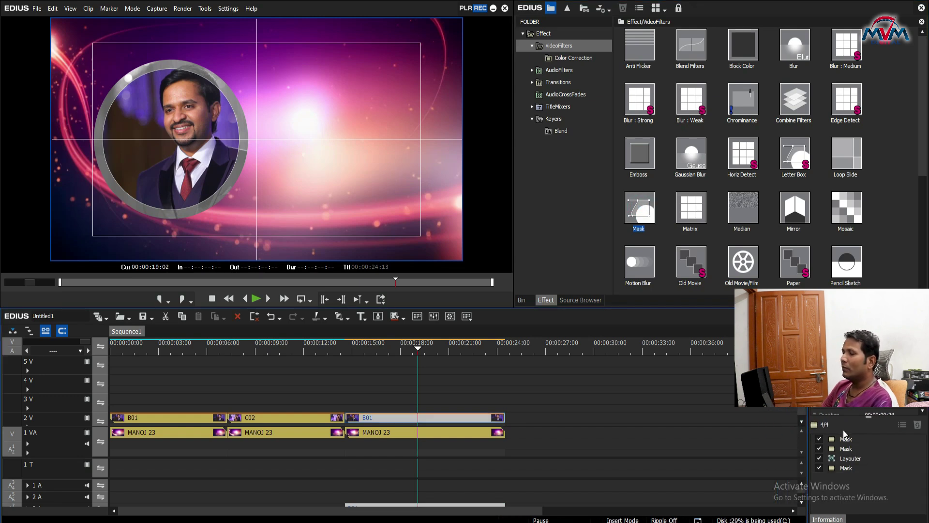
In the new Mask filter, draw a rectangle over the left half of the frame, with its edge on the vertical centre line.
double_click(854, 465)
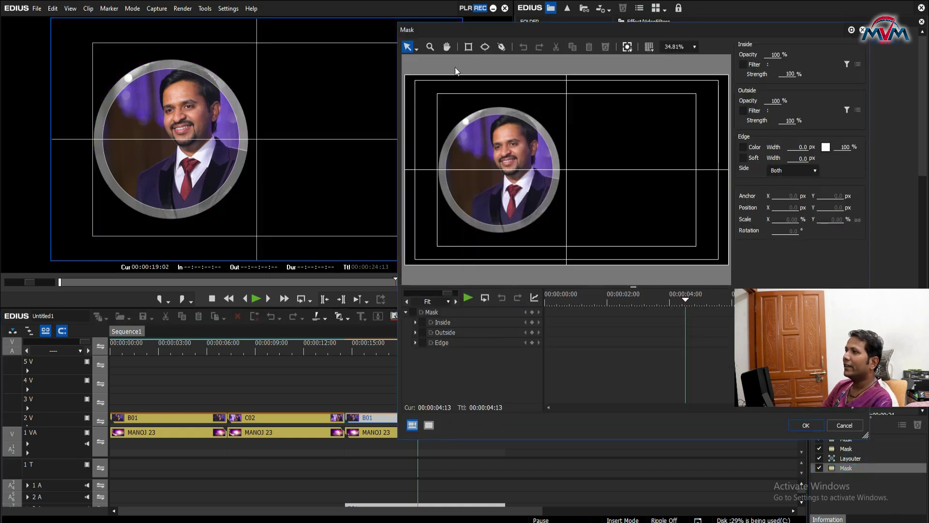
left_click(468, 46)
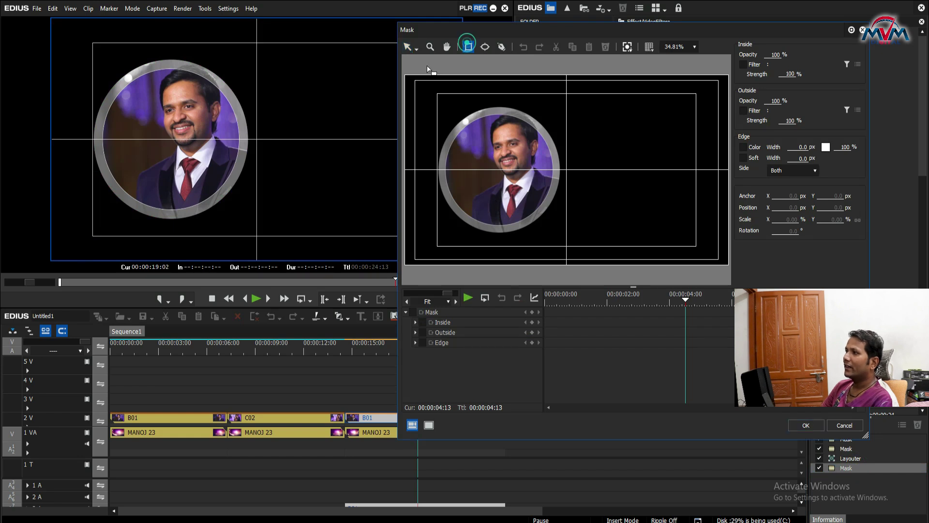
mouse_move(403, 62)
left_mouse_down()
mouse_move(481, 190)
mouse_move(564, 283)
mouse_move(567, 324)
left_mouse_up()
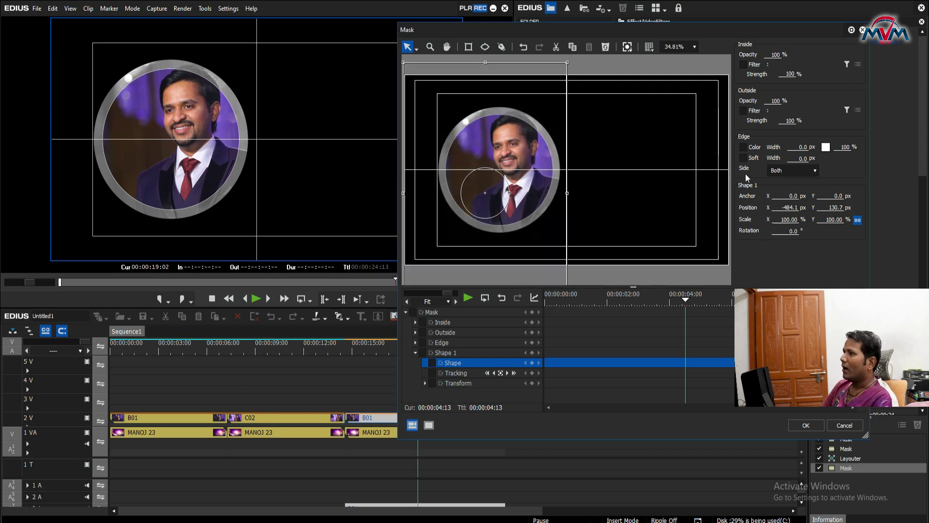
Enable the outside filter of the third mask, assign Mirror from the video filters, and apply the mask.
left_click(742, 110)
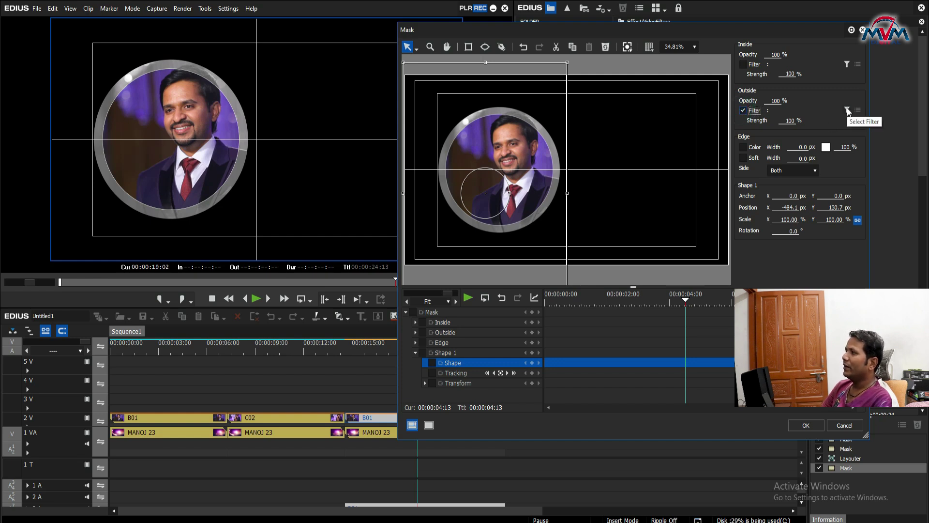
left_click(847, 111)
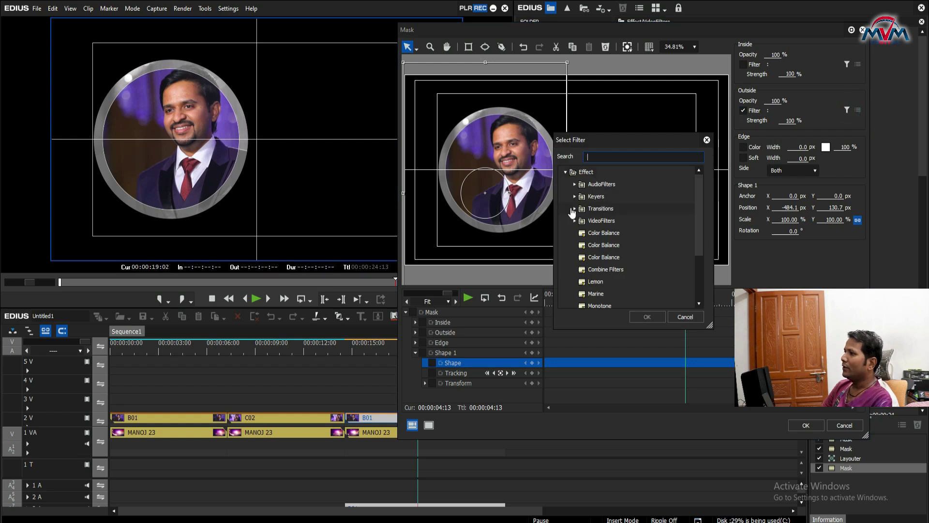
left_click(575, 221)
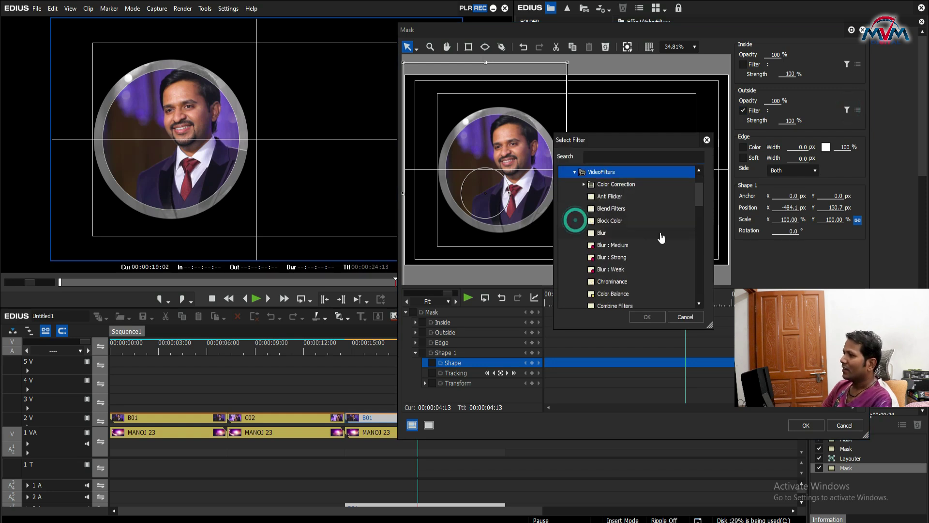
scroll(663, 234, "down", 3)
scroll(618, 298, "down", 1)
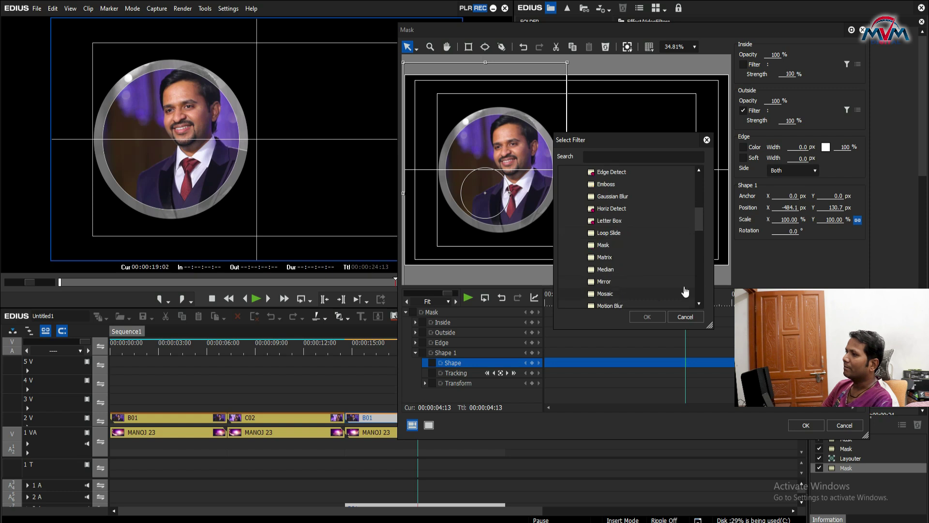
left_click(627, 282)
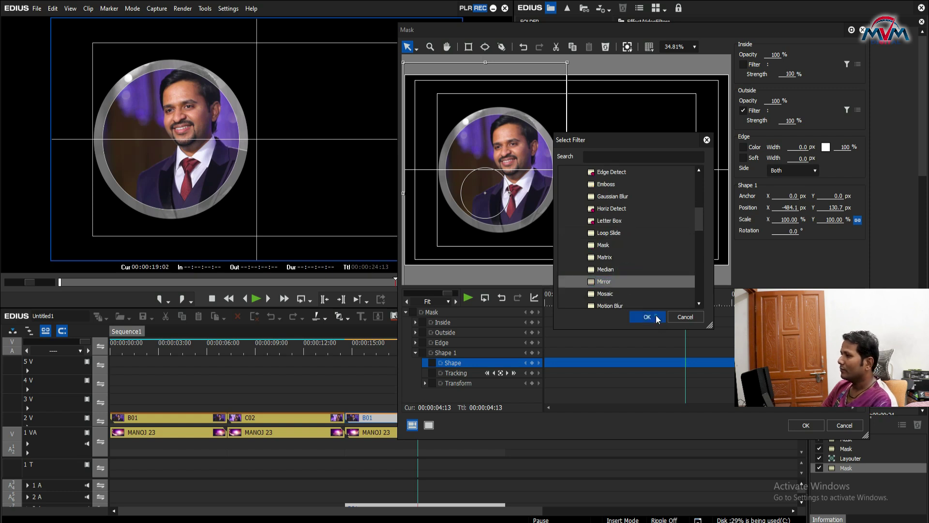
left_click(655, 317)
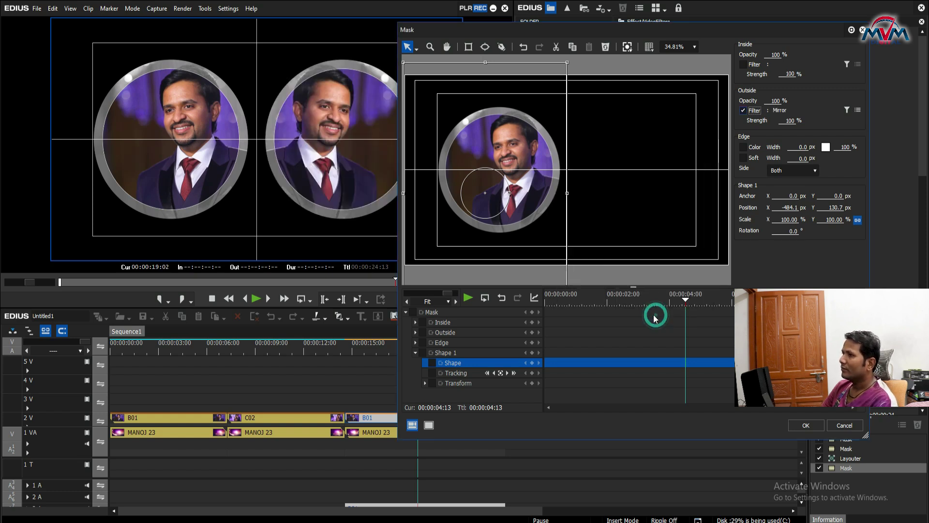
left_click(797, 424)
Play the sequence from an earlier point up to about 00:00:18:13 to check the mirrored portrait animation.
left_click_drag(368, 342, 247, 349)
key("space")
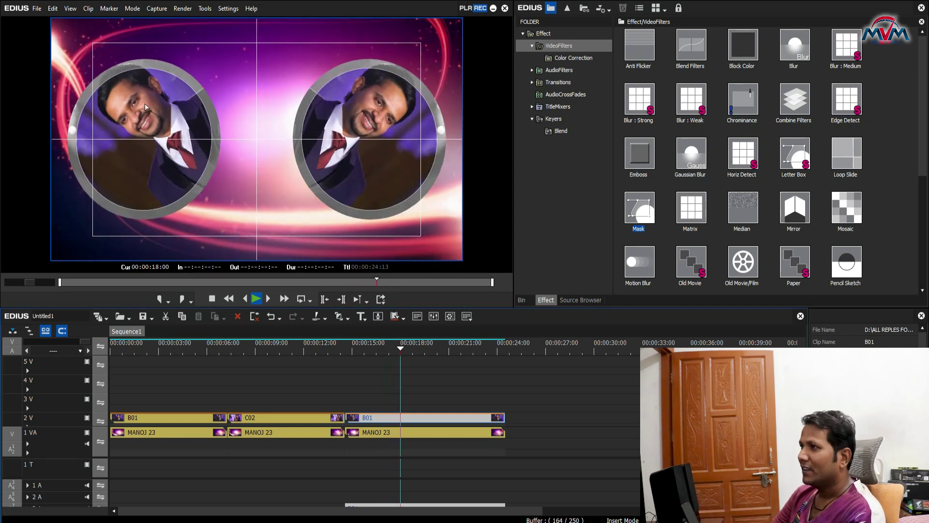
key("space")
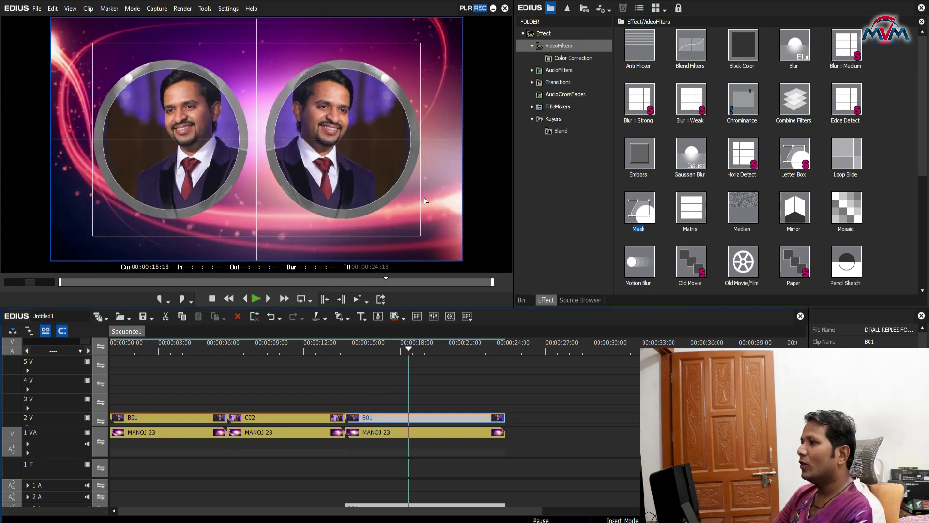
Preview MANOJ (10) from the bin and place it on track 3 V at 00:00:14:14, above the start of the last B01 clip.
left_click(523, 300)
double_click(775, 61)
key("space")
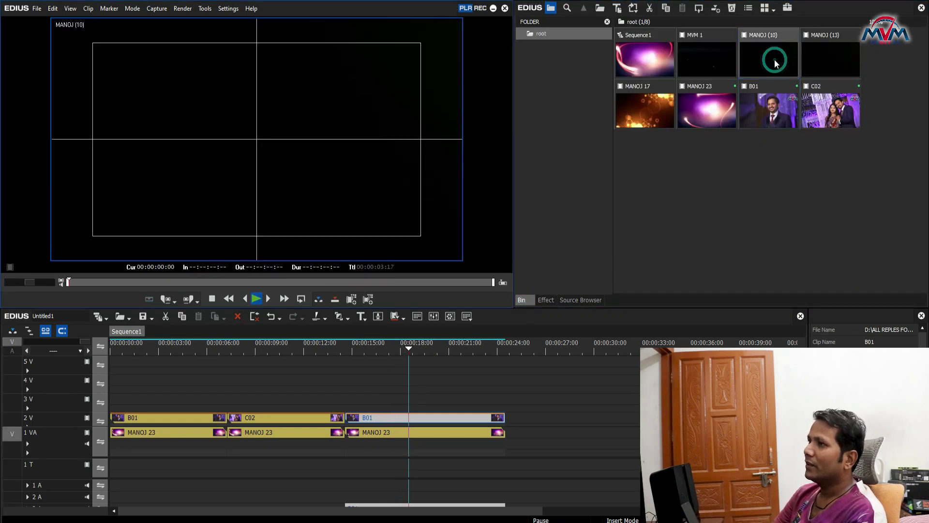
left_click_drag(774, 54, 346, 409)
Apply the Addition blend keyer to the MANOJ (10) clip on track 3 V, viewing the frame at 00:00:16:10.
left_click(376, 351)
left_click(546, 300)
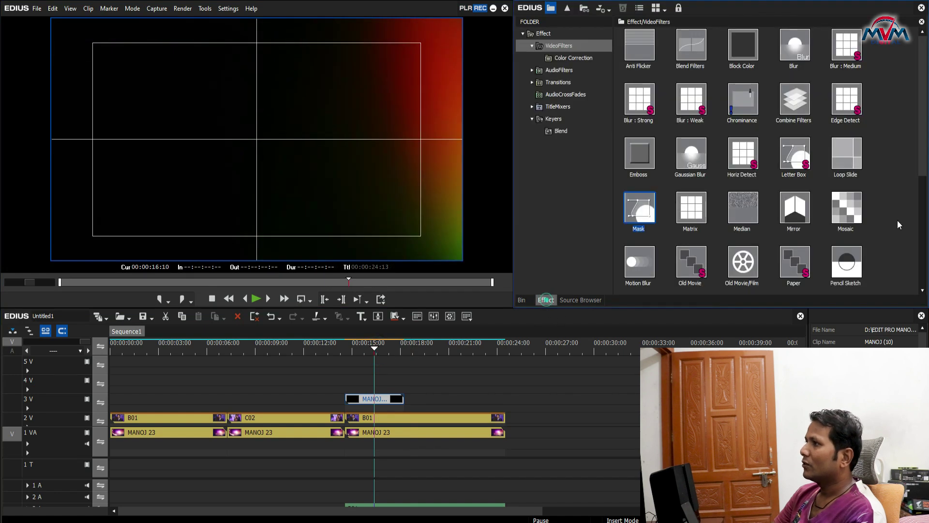
left_click(562, 130)
left_click_drag(639, 46, 383, 401)
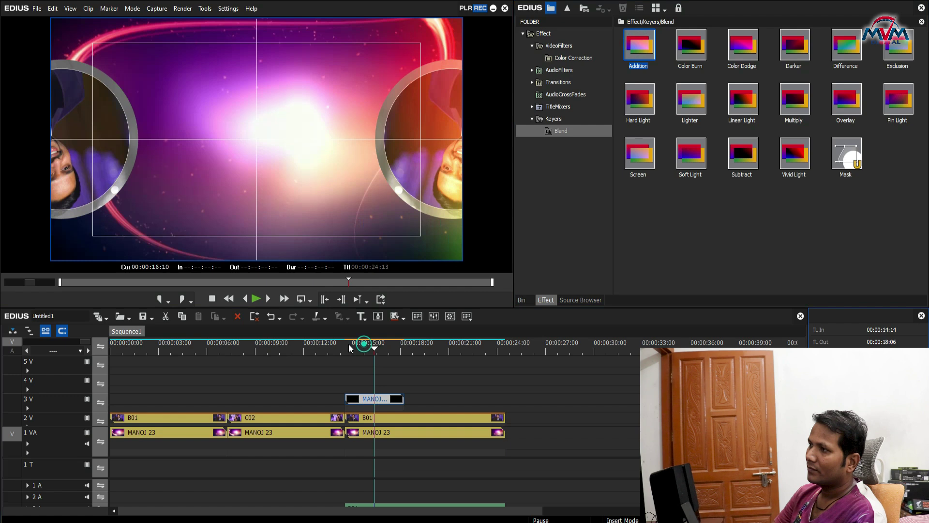
Play the blended overlay and portraits from the start of the last B01 clip to about 00:00:18:20.
left_click(346, 347)
key("space")
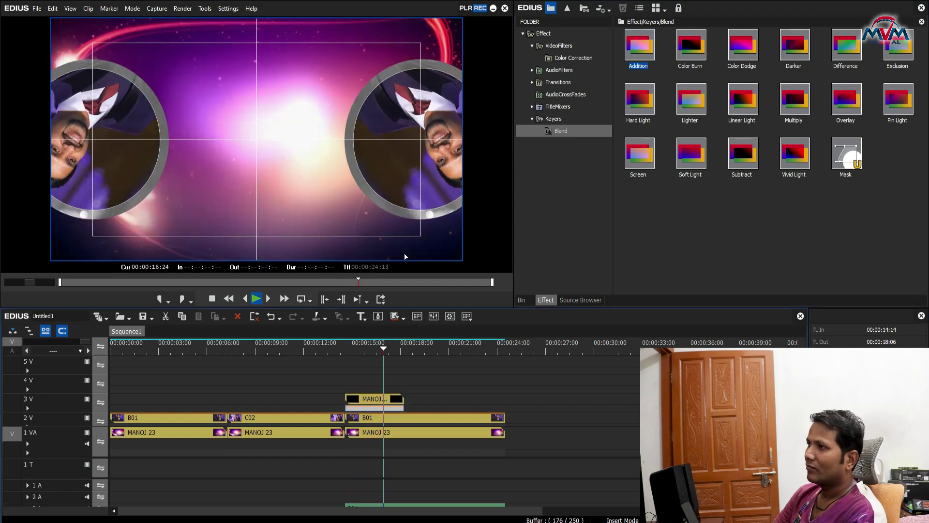
key("space")
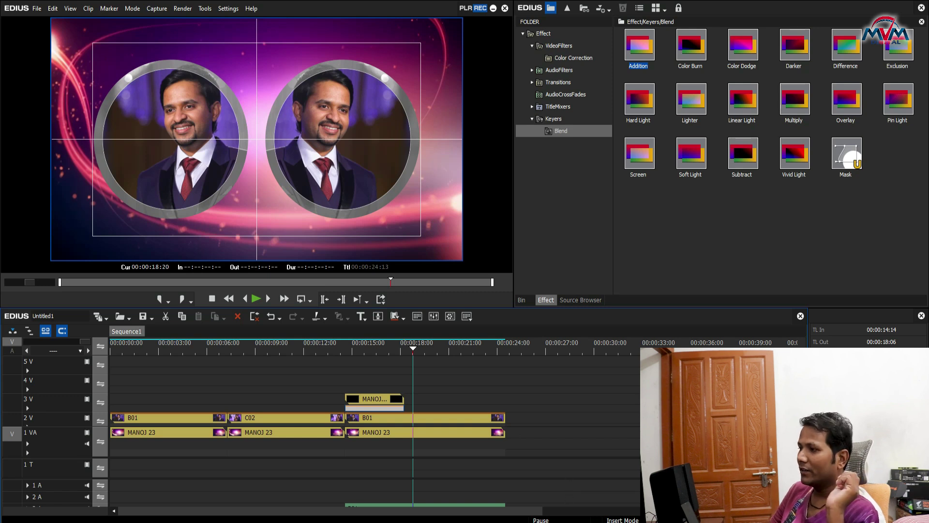
Switch to Task Manager and examine the computer's CPU performance details.
right_click(521, 520)
left_click(561, 482)
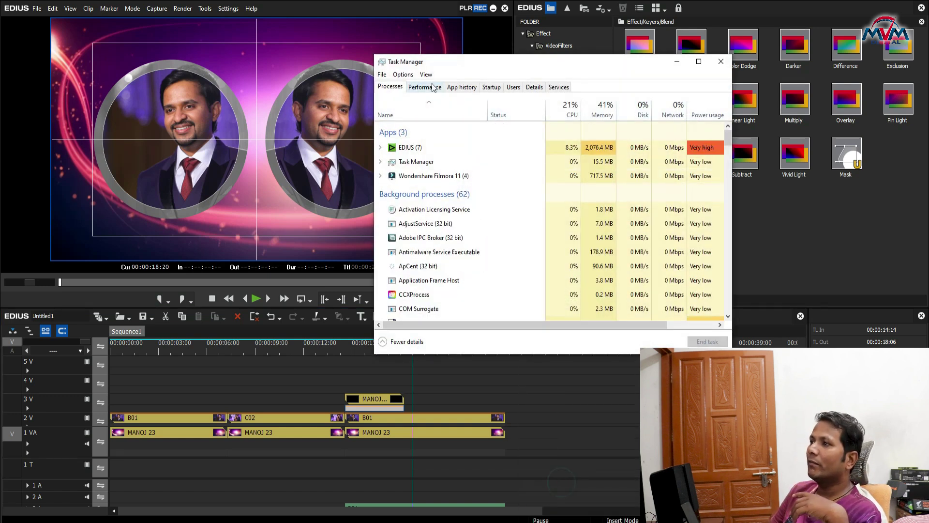
left_click(434, 87)
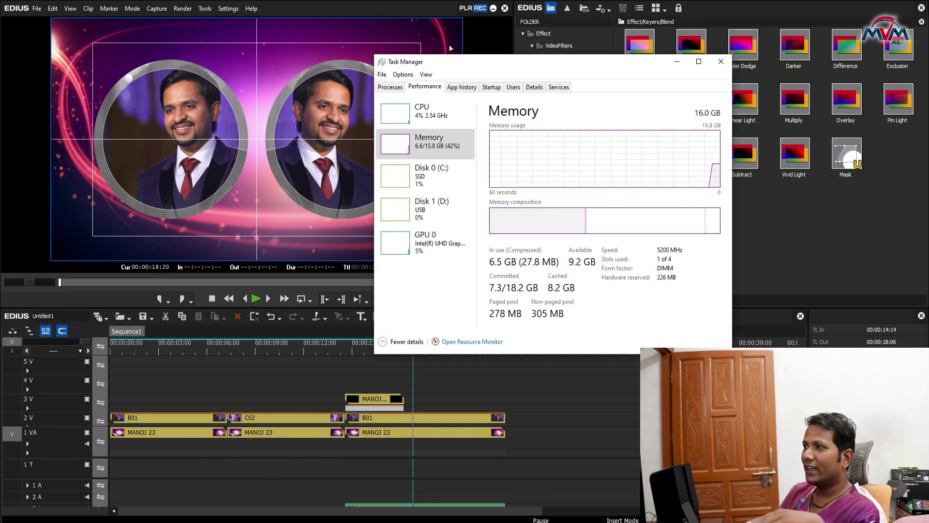
left_click_drag(466, 64, 552, 51)
left_click(505, 100)
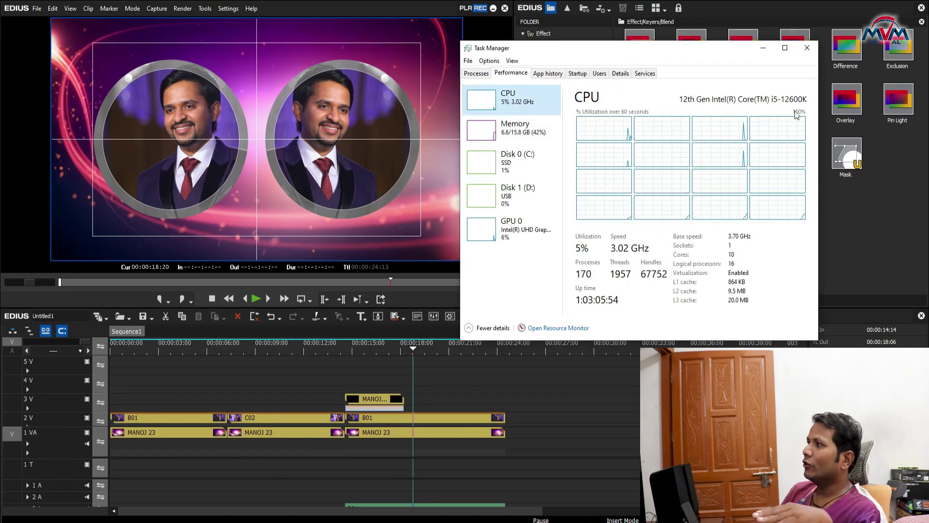
Review the Memory, Disk 0 (C:) and CPU performance details, and close Task Manager.
left_click(506, 140)
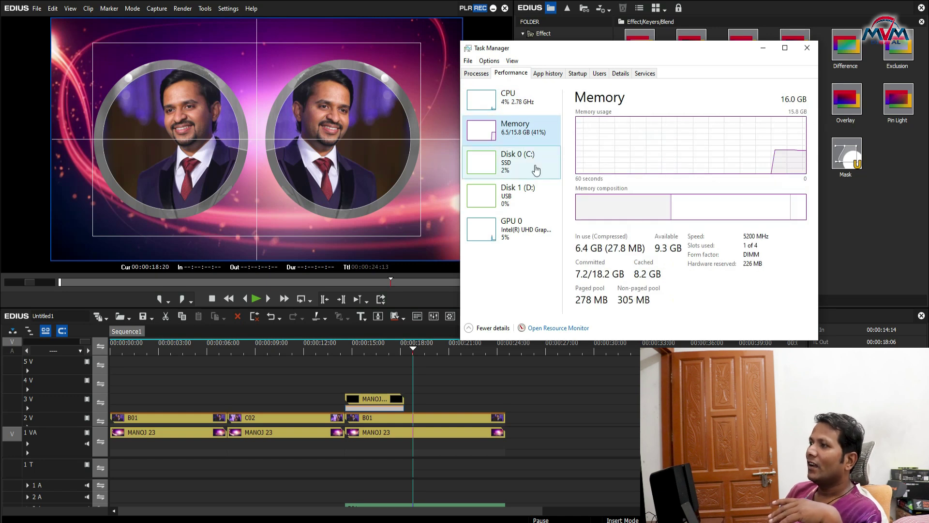
left_click(515, 161)
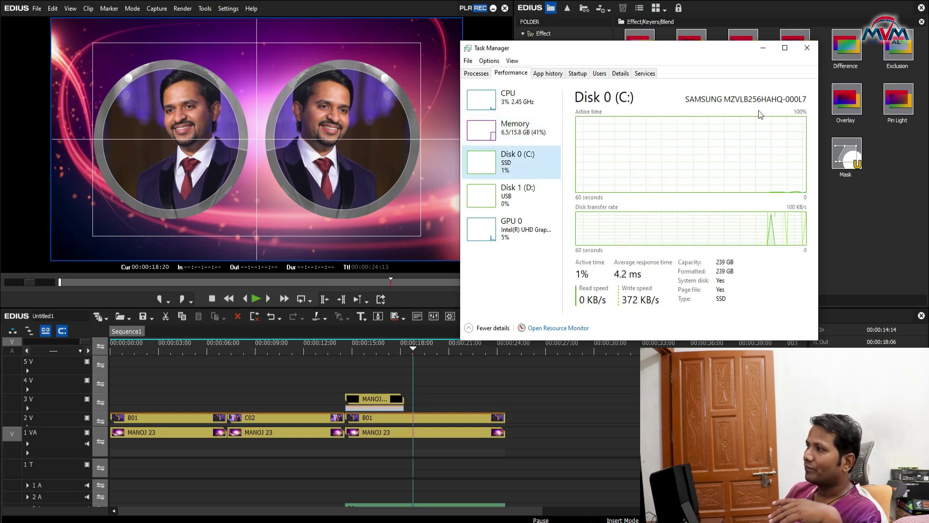
key("Home")
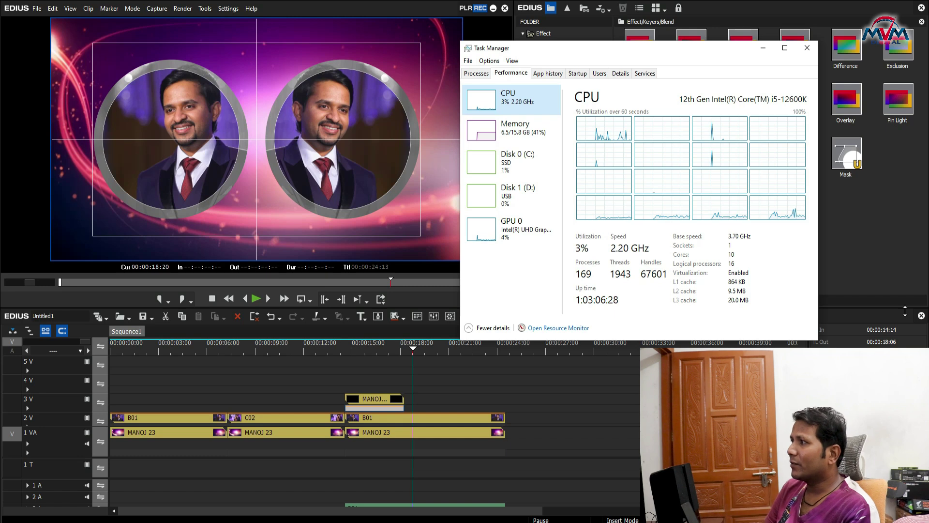
left_click(807, 48)
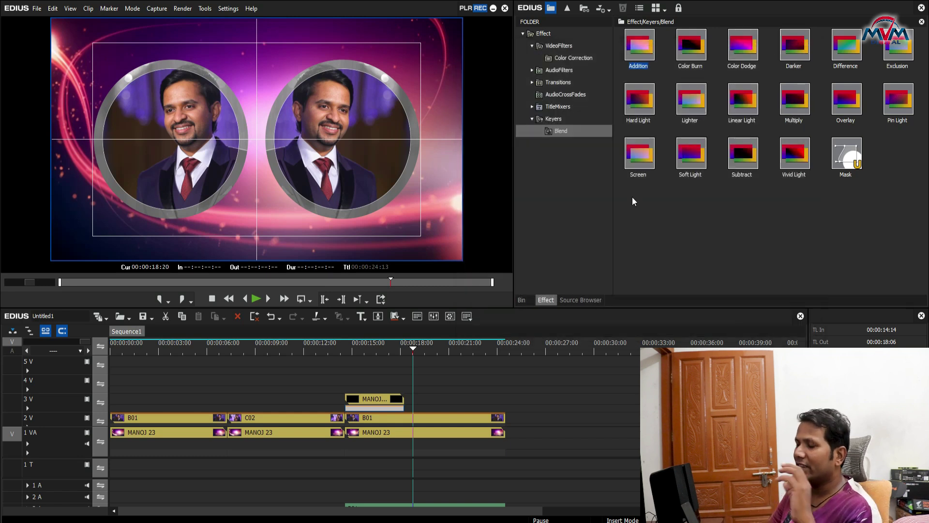
Scrub the sequence from the C02 clip to 00:00:19:17 in the last B01 clip, and return to 00:00:11:15.
mouse_move(347, 350)
left_mouse_down()
mouse_move(364, 351)
mouse_move(336, 352)
left_mouse_up()
mouse_move(272, 353)
left_mouse_down()
mouse_move(227, 347)
mouse_move(428, 358)
left_mouse_up()
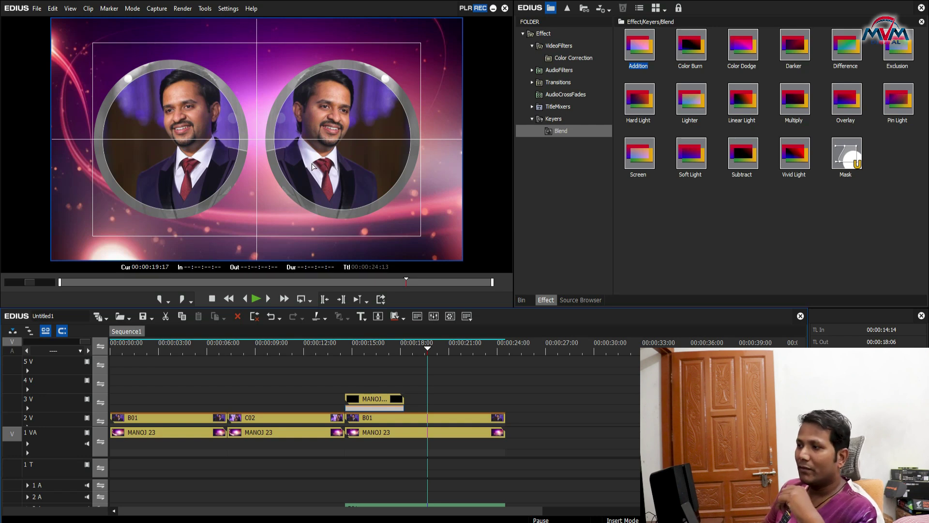
left_click(297, 353)
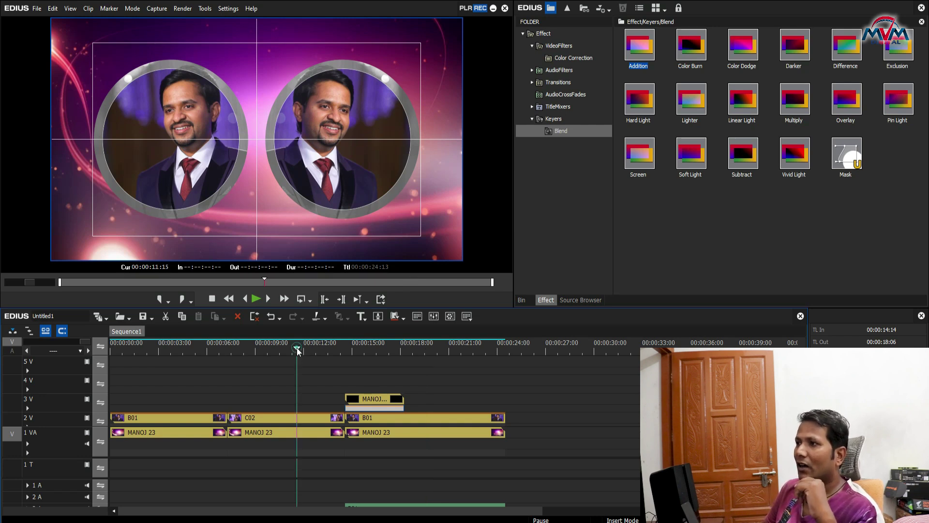